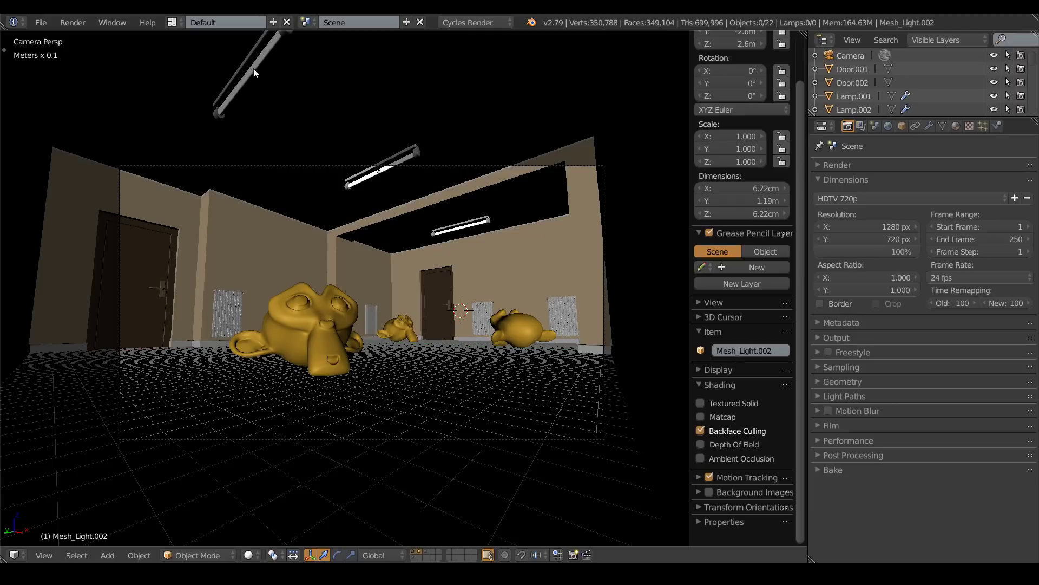
Select the lower ceiling tube light, Mesh_Light.003, instead of Mesh_Light.002
right_click(391, 172)
right_click(466, 225)
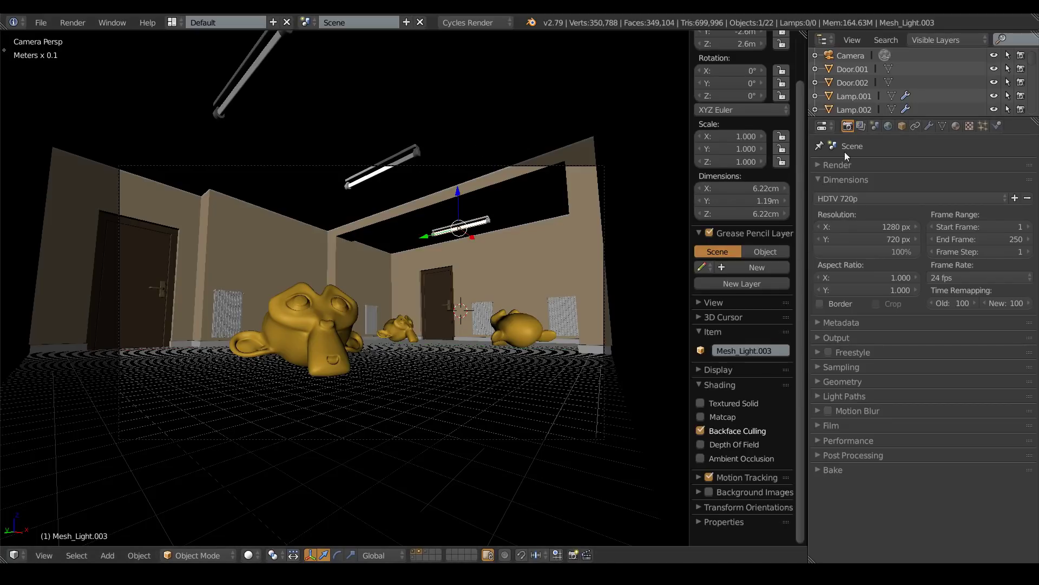
Review Sampling (Branched Path Tracing, 150 AA samples) and Light Paths (2 max bounces), leaving panels collapsed
left_click(828, 165)
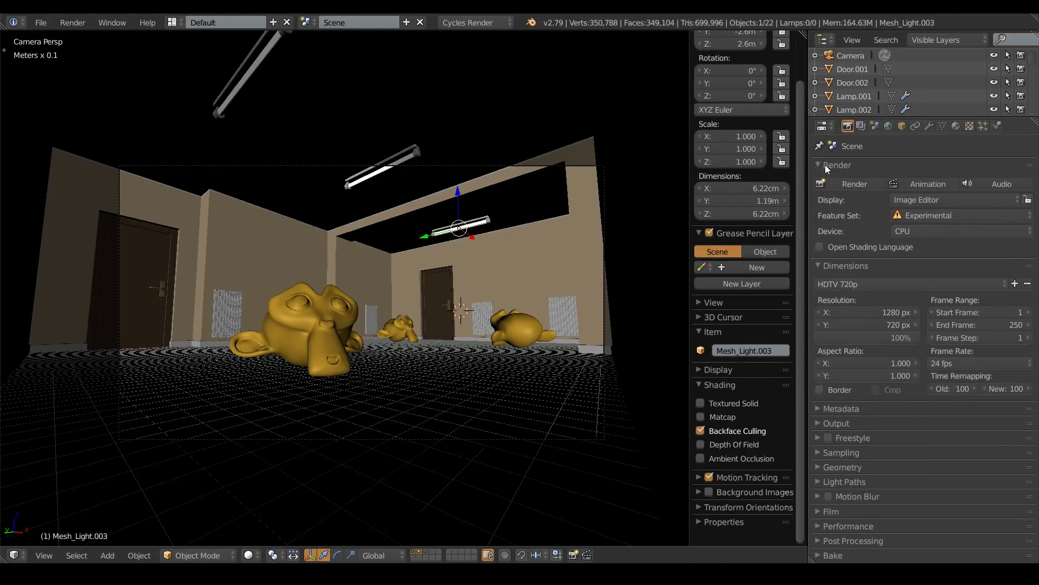
left_click(820, 164)
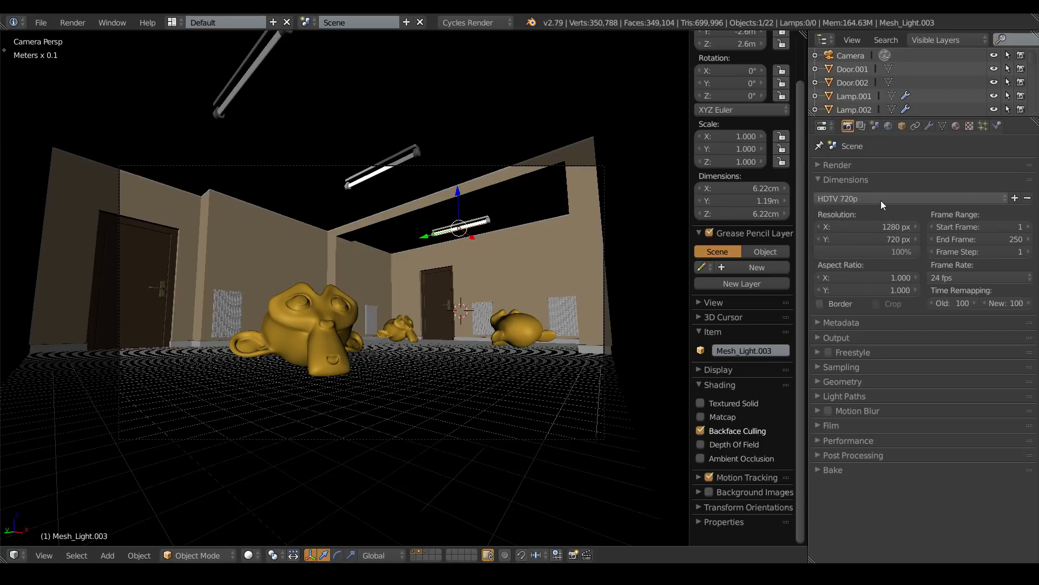
left_click(819, 179)
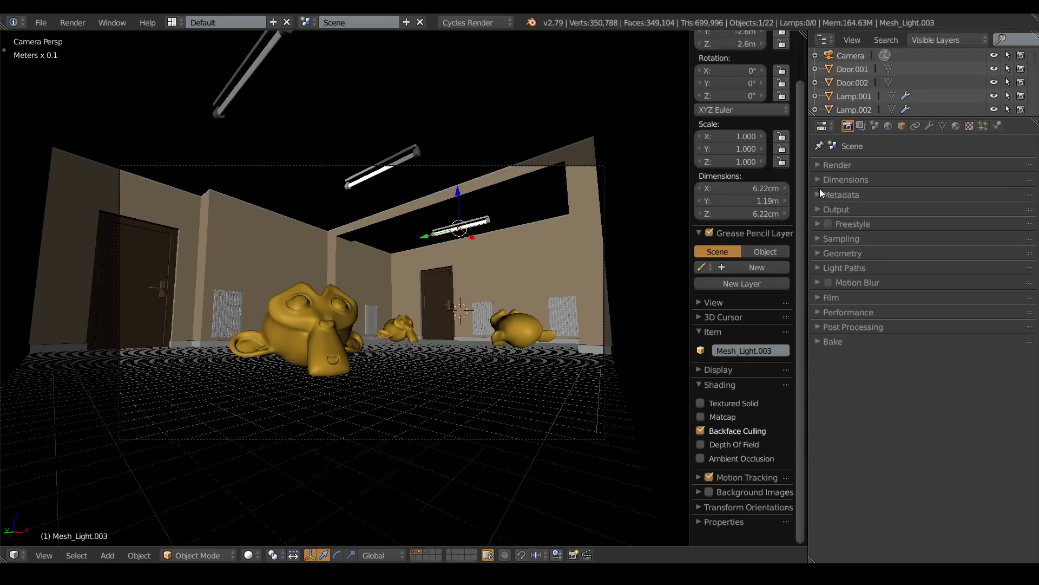
left_click(817, 238)
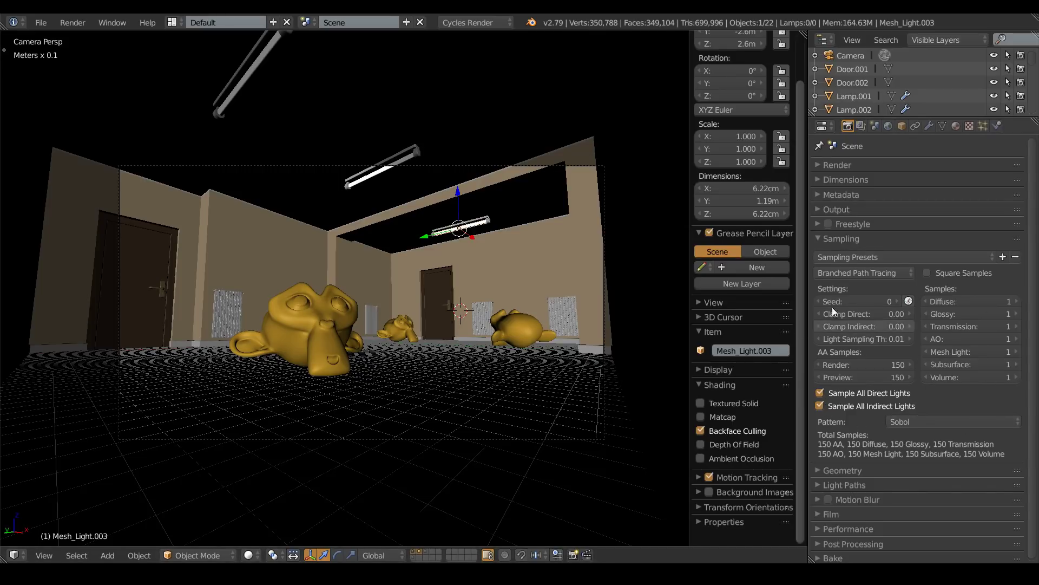
left_click(824, 239)
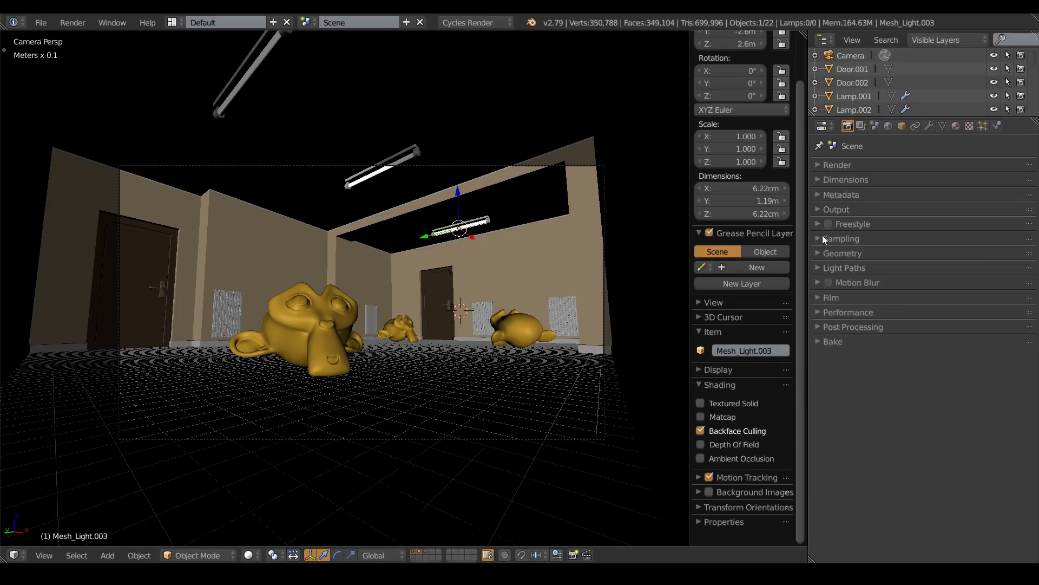
left_click(823, 268)
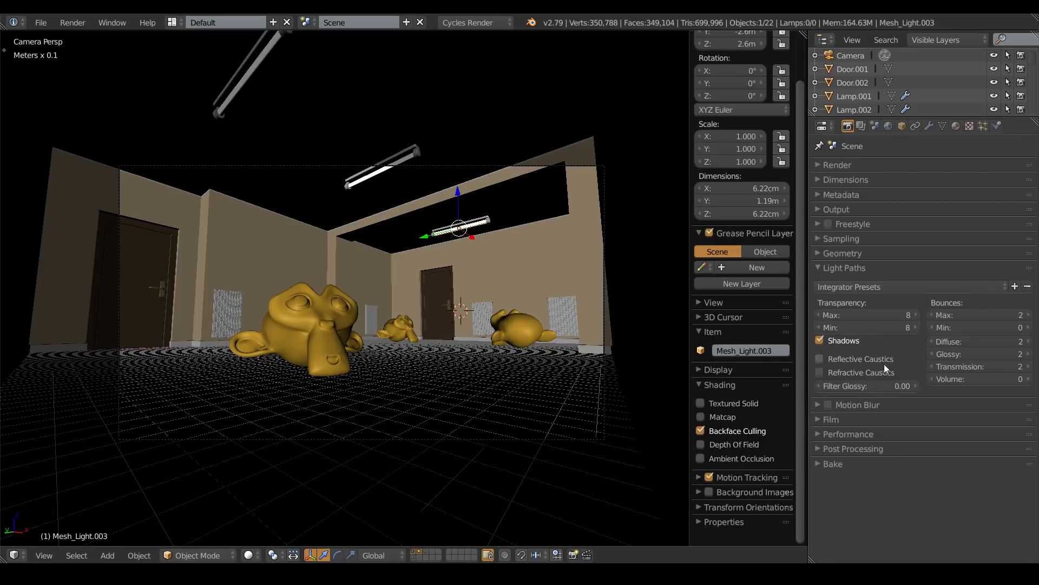
left_click(842, 268)
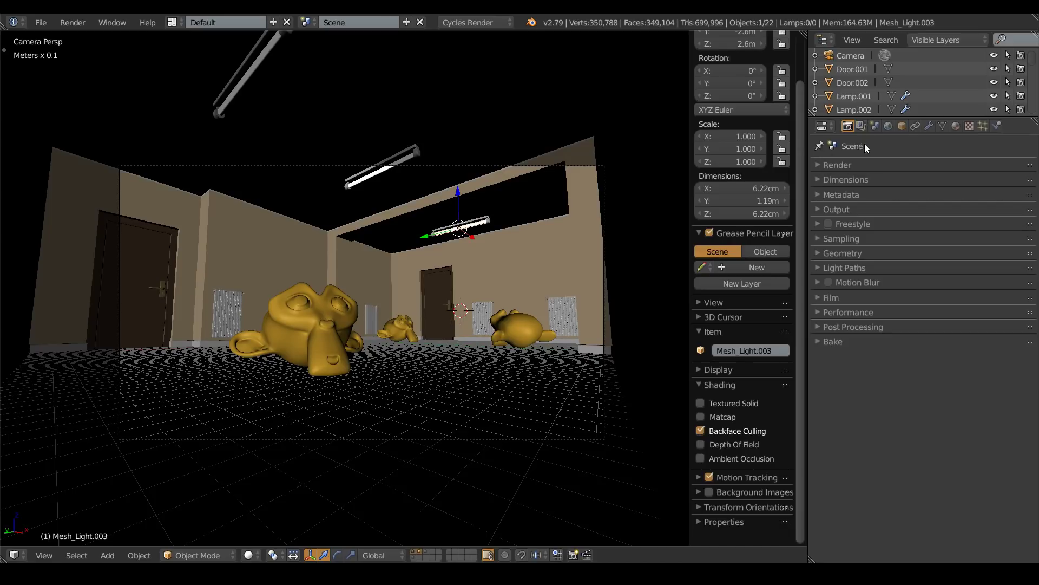
Check the Scene tab's Filmic colour management (exposure 1.5, Base Contrast look), then deselect all
left_click(863, 128)
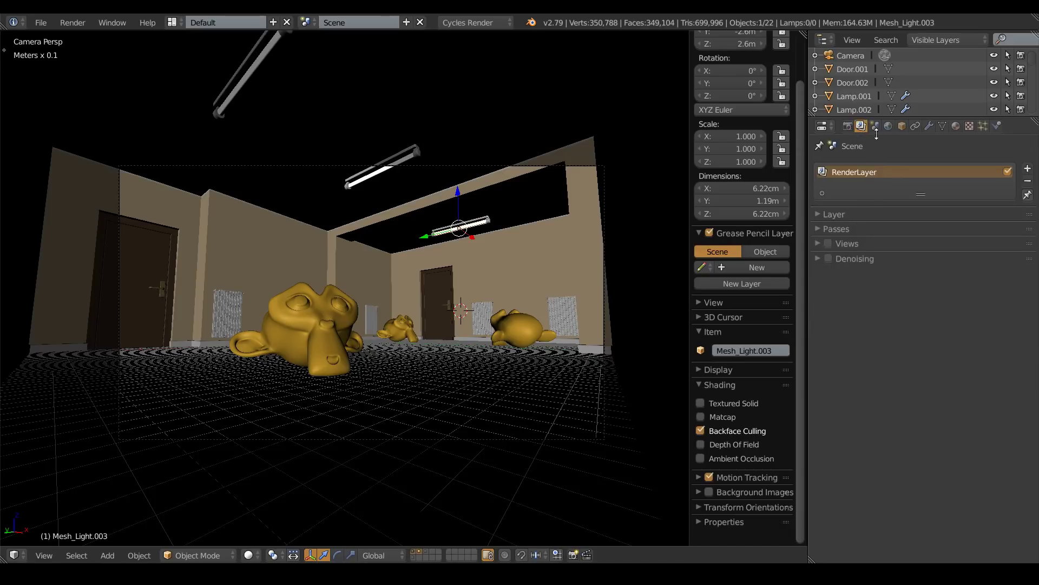
left_click(876, 127)
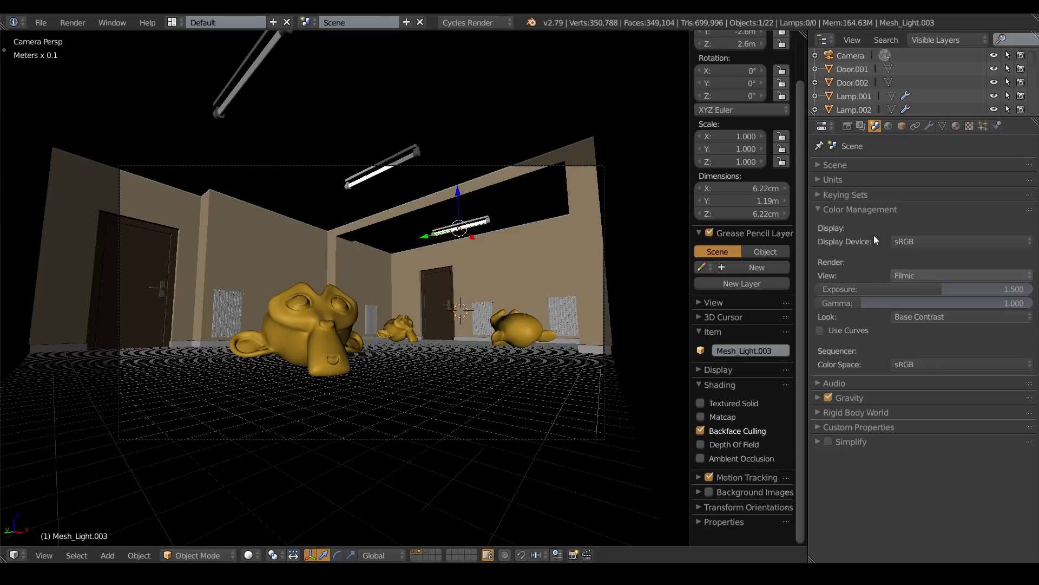
left_click(828, 210)
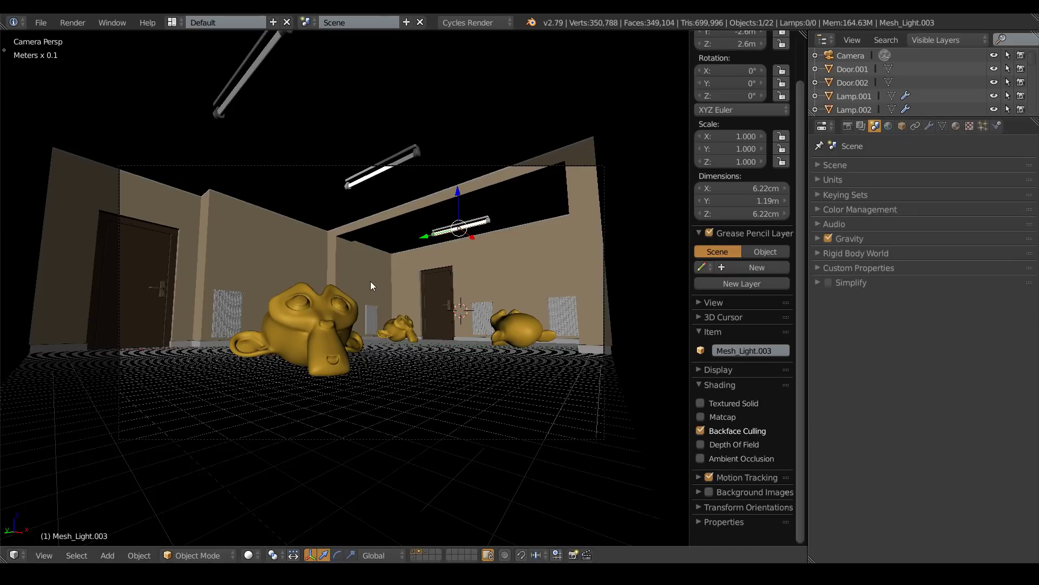
key("a")
Inspect the radiator's material surface settings, then look at the door and room materials
right_click(566, 307)
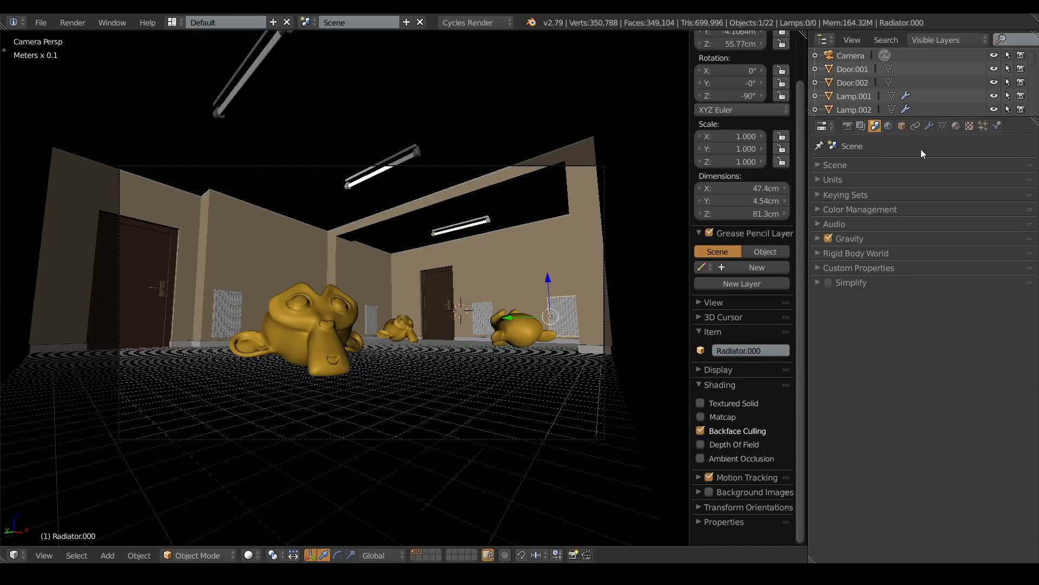
left_click(956, 126)
left_click(845, 281)
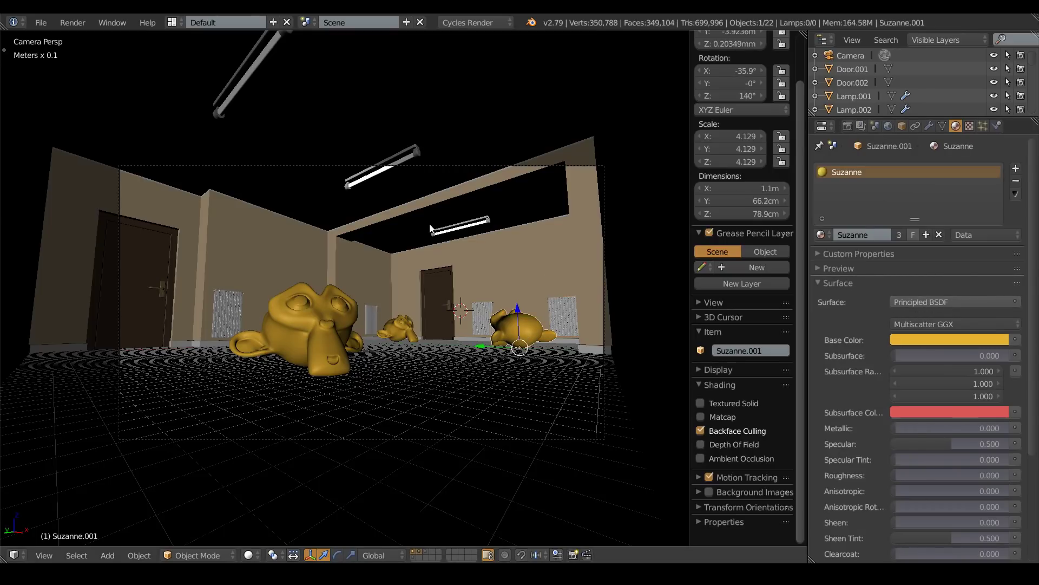
right_click(142, 278)
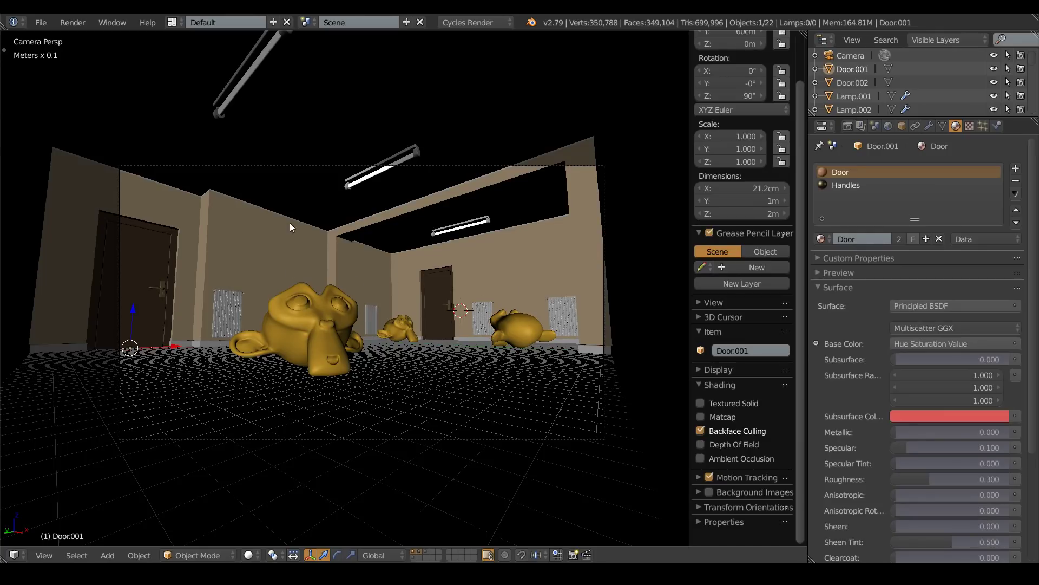
right_click(264, 246)
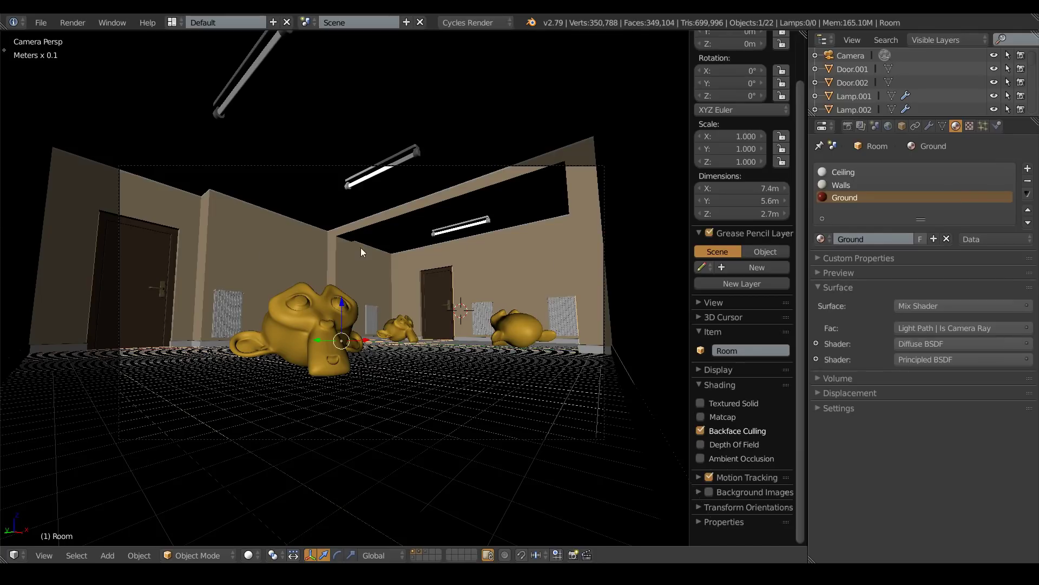
key("a")
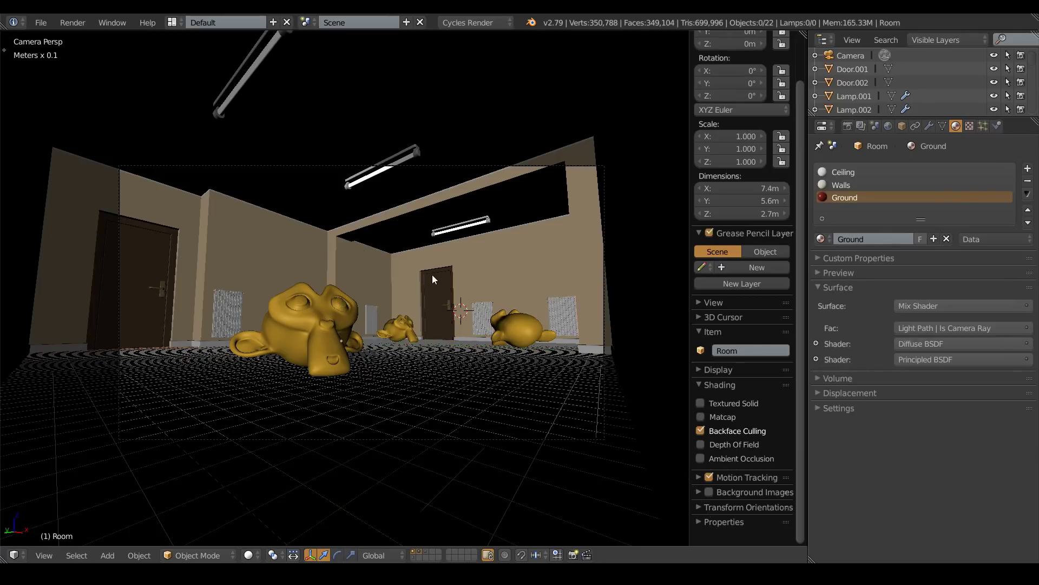
Check the lower tube's Neon emission colour and the Lamp.001 tube light's material, then deselect
right_click(464, 233)
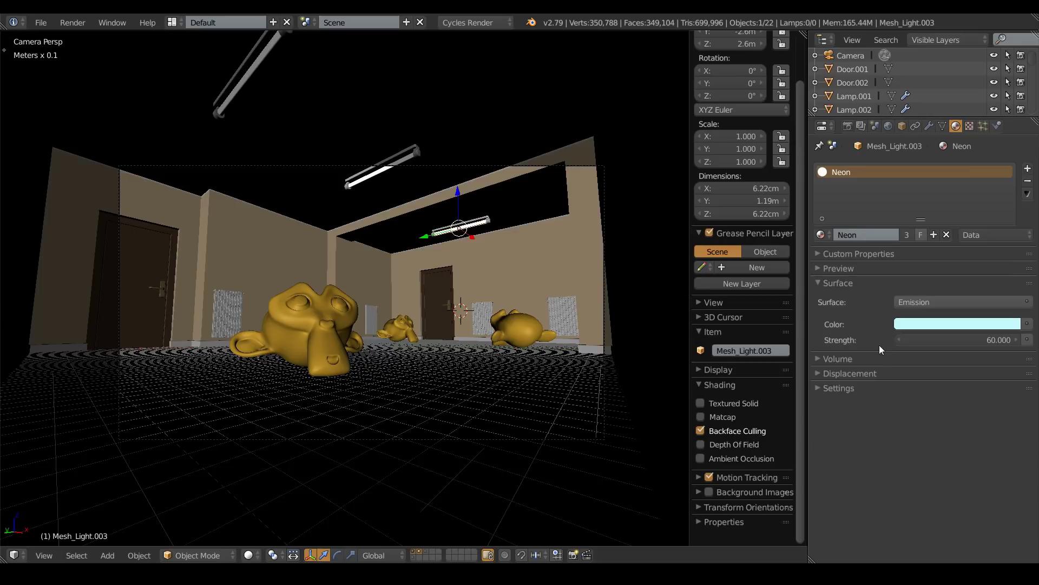
left_click(939, 326)
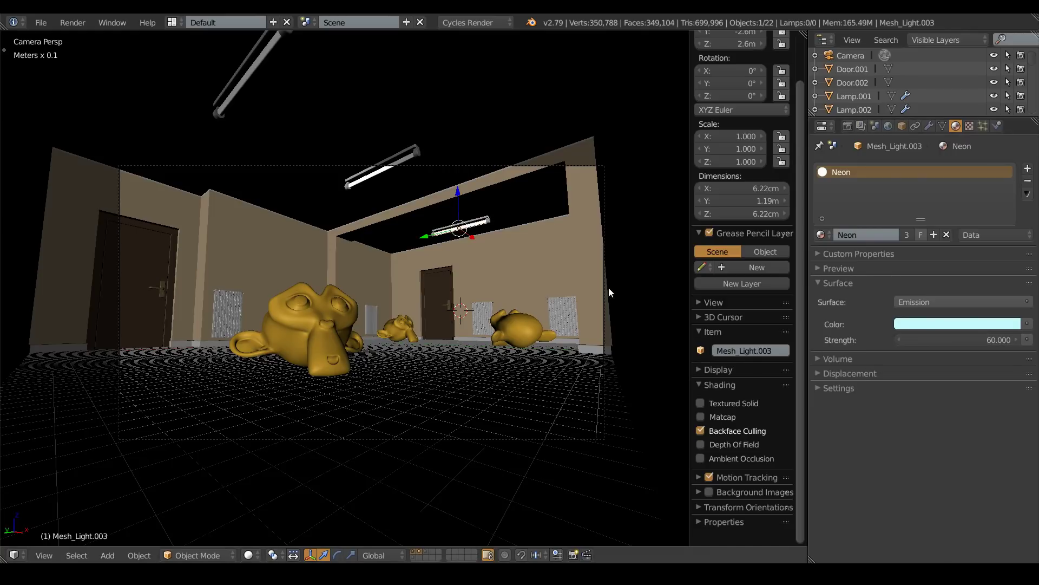
right_click(234, 79)
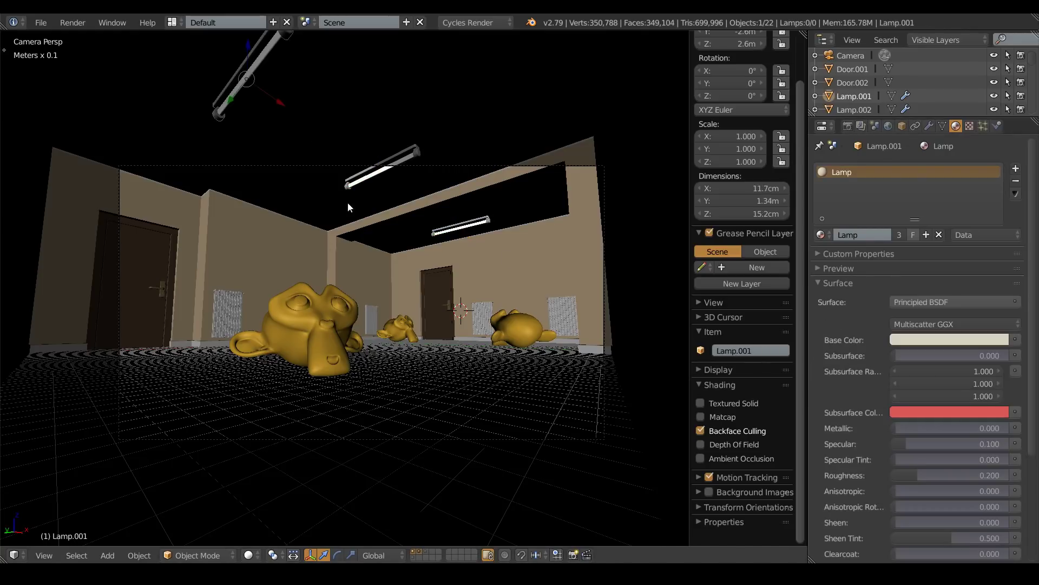
key("a")
Set a render border around the camera frame, switch the device to GPU Compute, and render
key("ctrl+b")
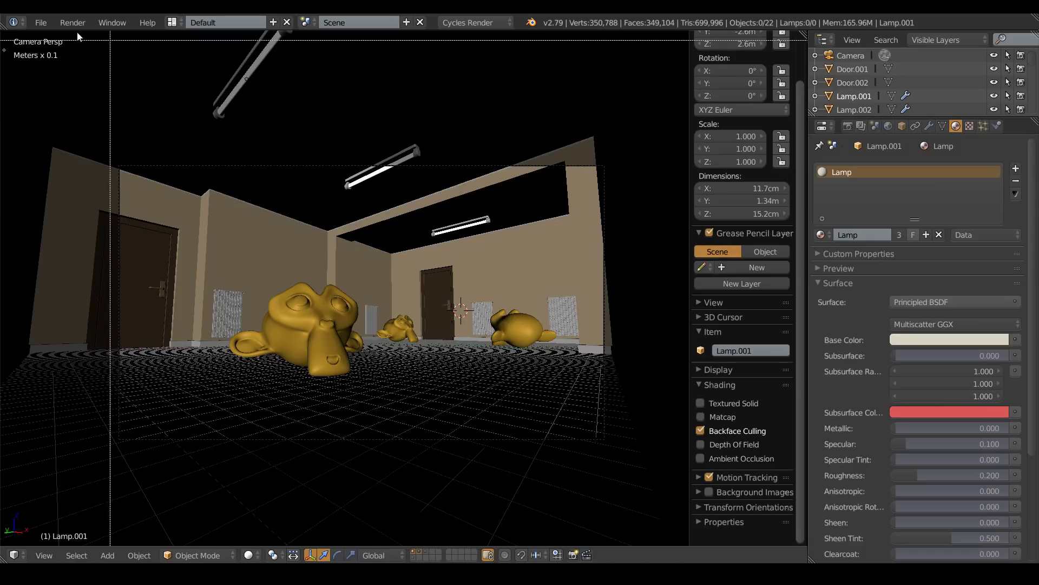
left_click_drag(70, 125, 638, 439)
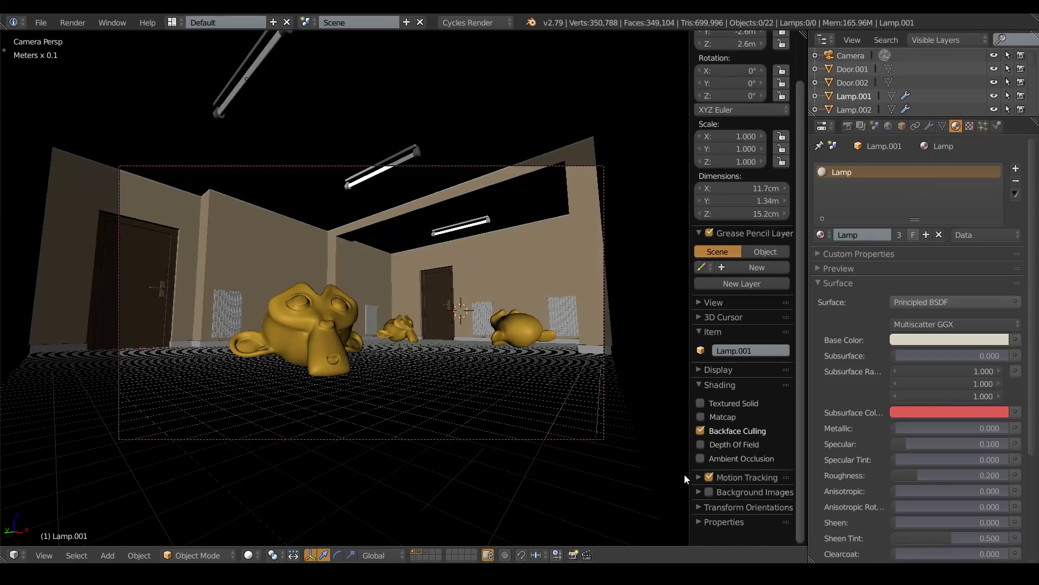
left_click(847, 126)
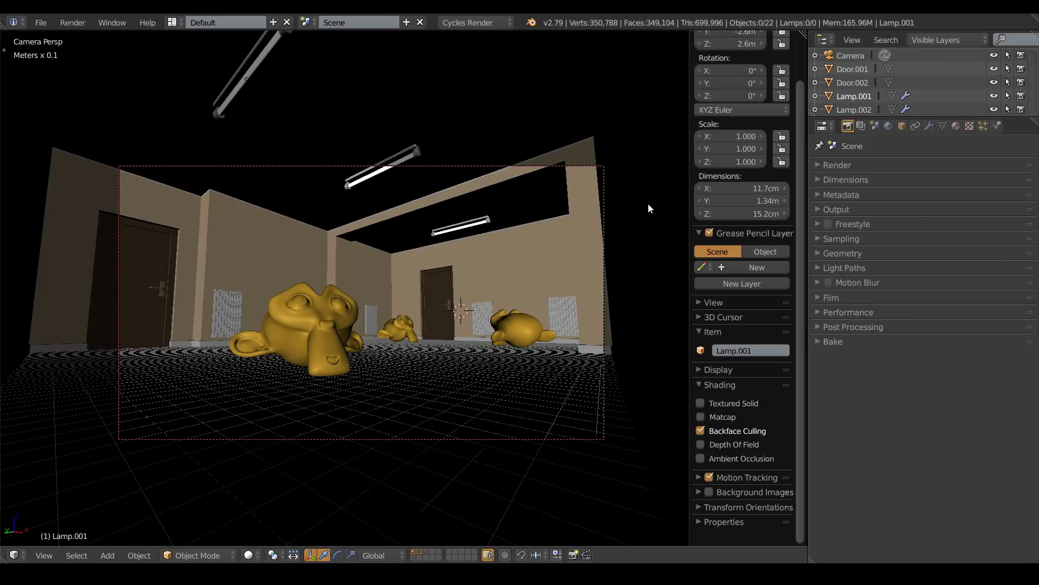
left_click(813, 165)
left_click(913, 230)
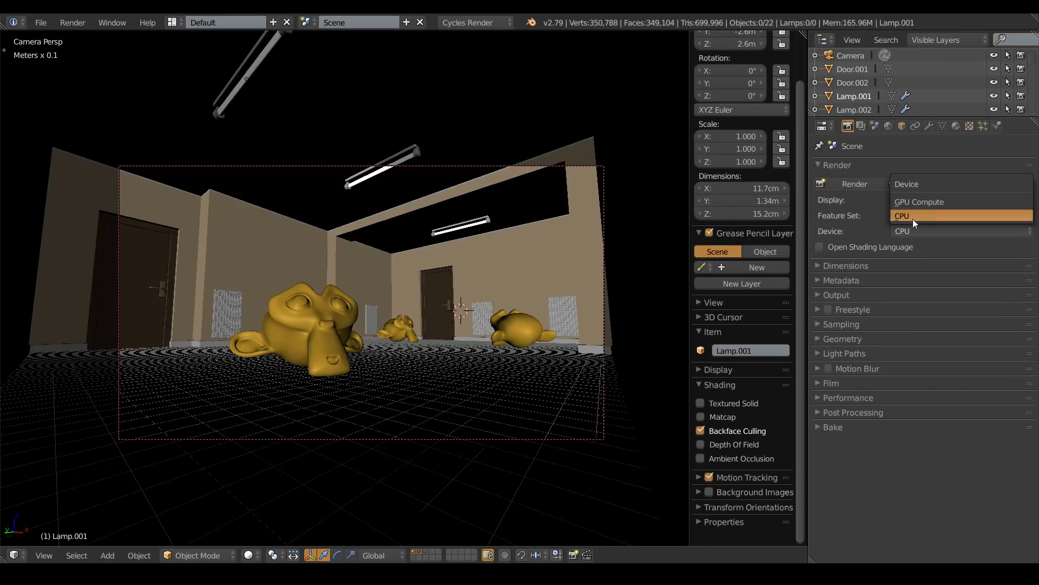
left_click(912, 202)
left_click(847, 184)
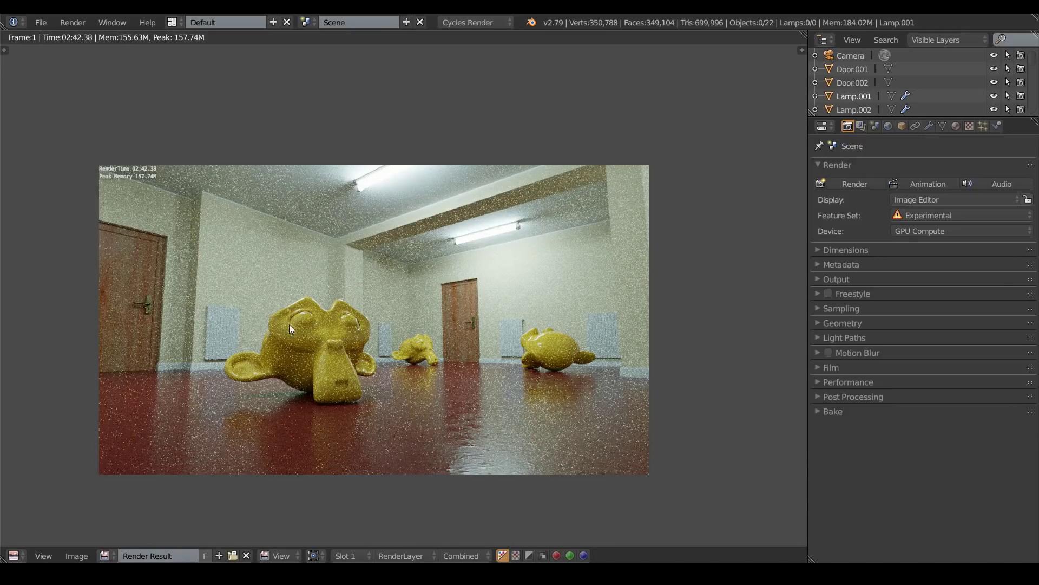
middle_click_drag(227, 263, 285, 255)
middle_click_drag(352, 288, 339, 272)
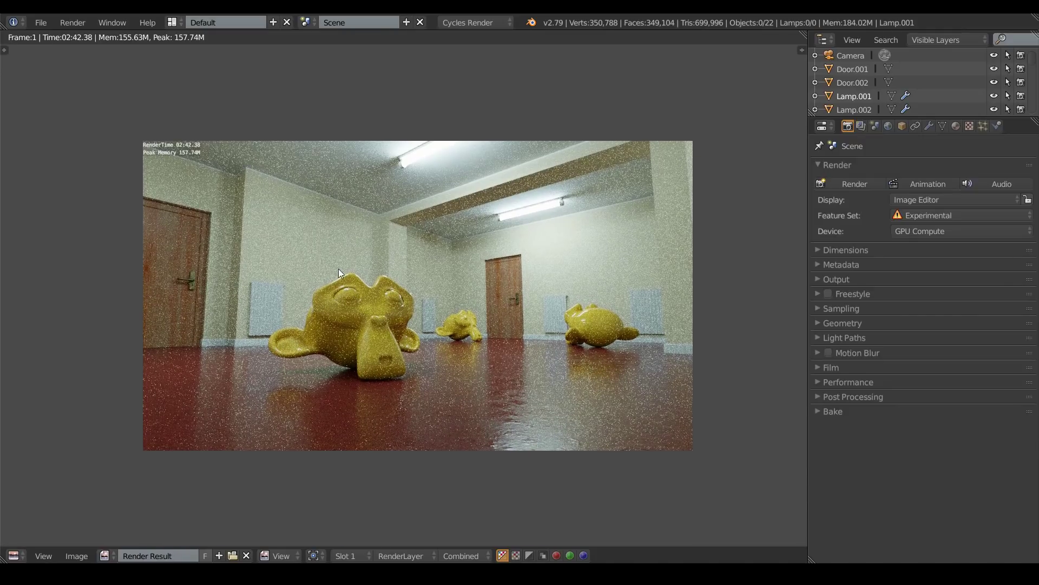
scroll(166, 147, "up", 2)
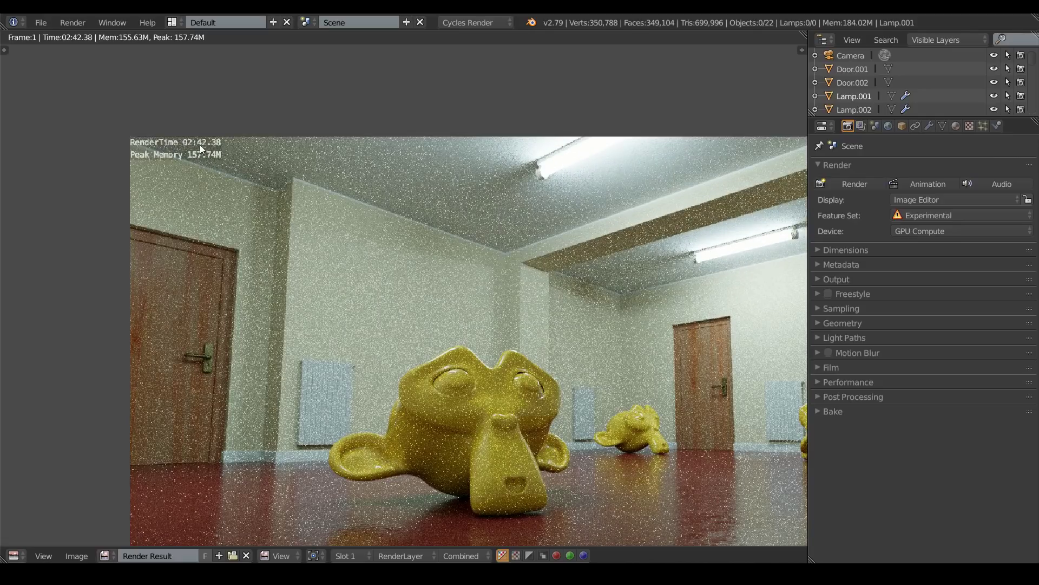
middle_click_drag(201, 144, 360, 268)
scroll(453, 264, "down", 1)
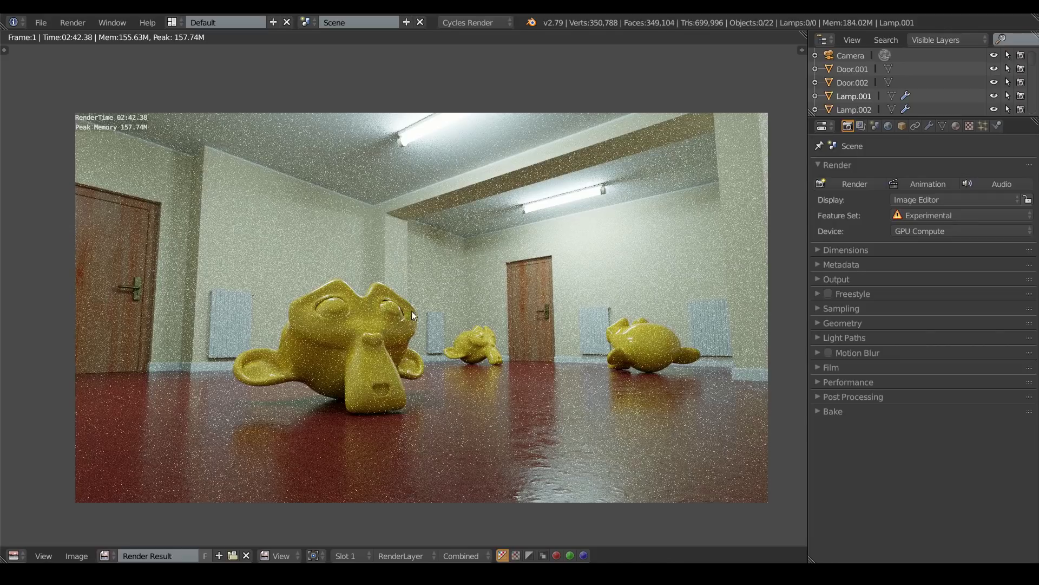
scroll(406, 287, "up", 5)
middle_click_drag(406, 288, 368, 452)
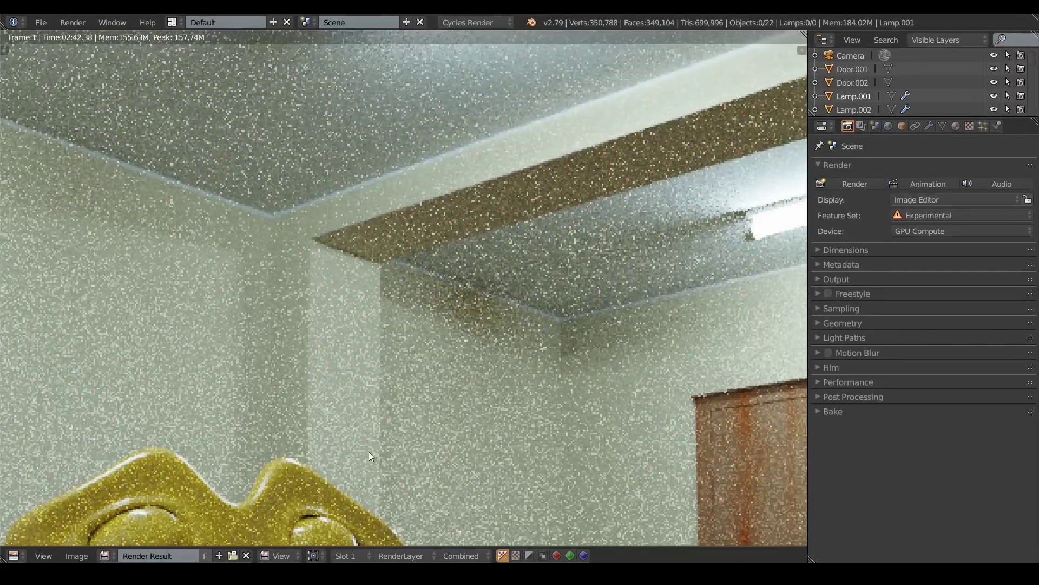
scroll(371, 258, "down", 6)
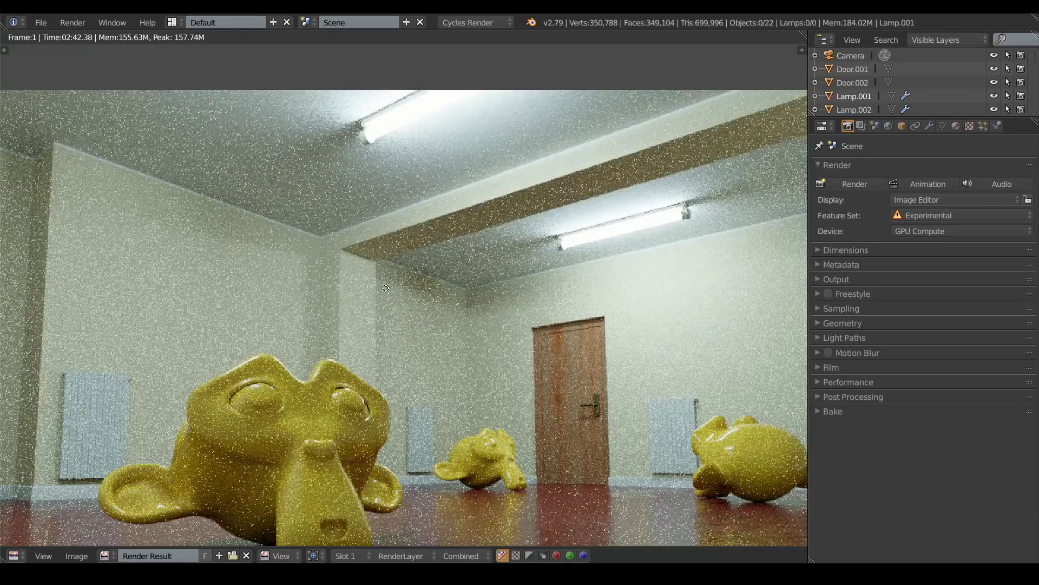
middle_click_drag(368, 284, 462, 251)
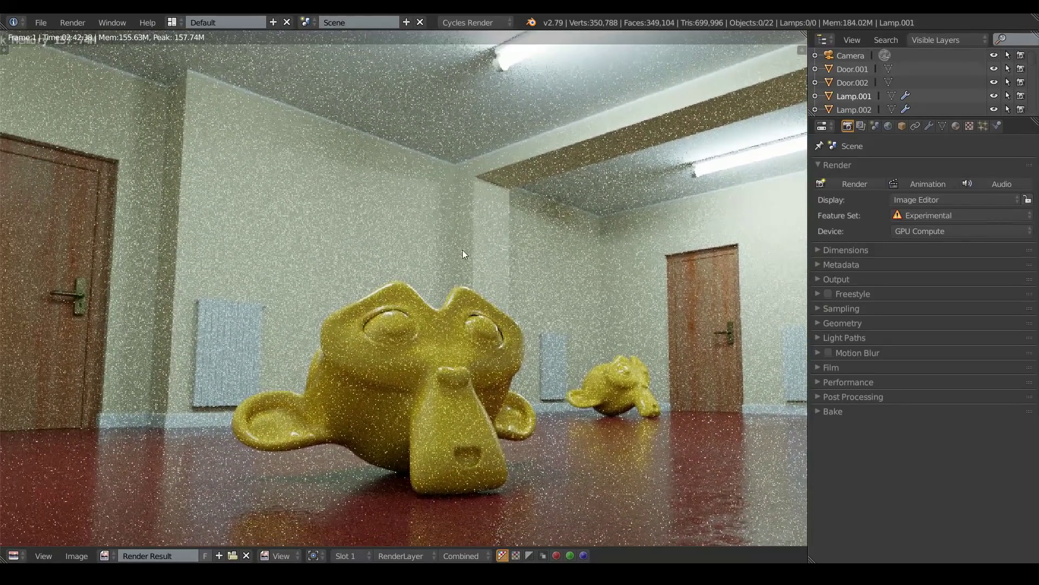
scroll(373, 414, "up", 3)
scroll(371, 414, "down", 5)
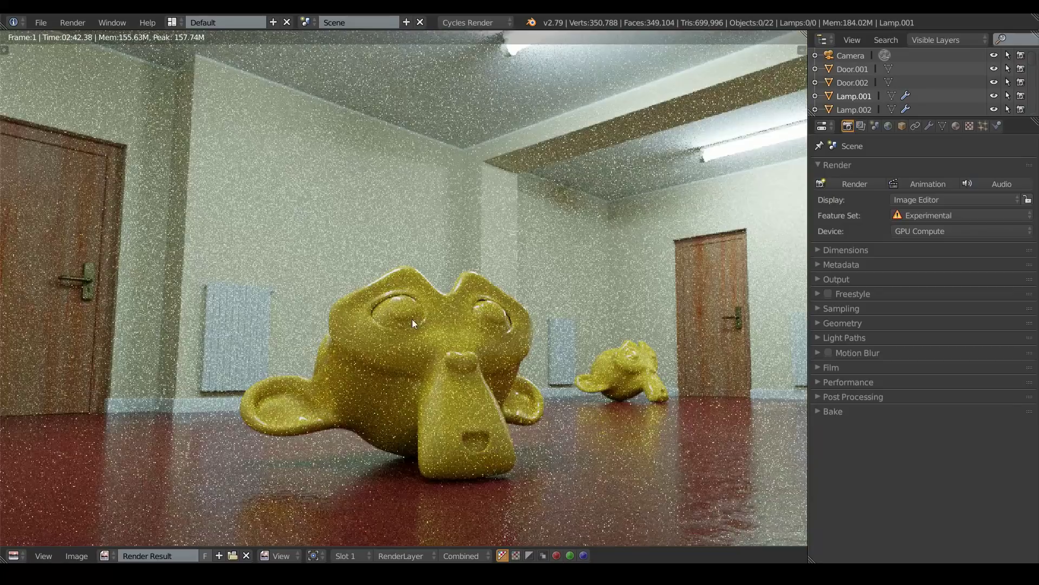
scroll(417, 303, "up", 2)
scroll(445, 232, "up", 6)
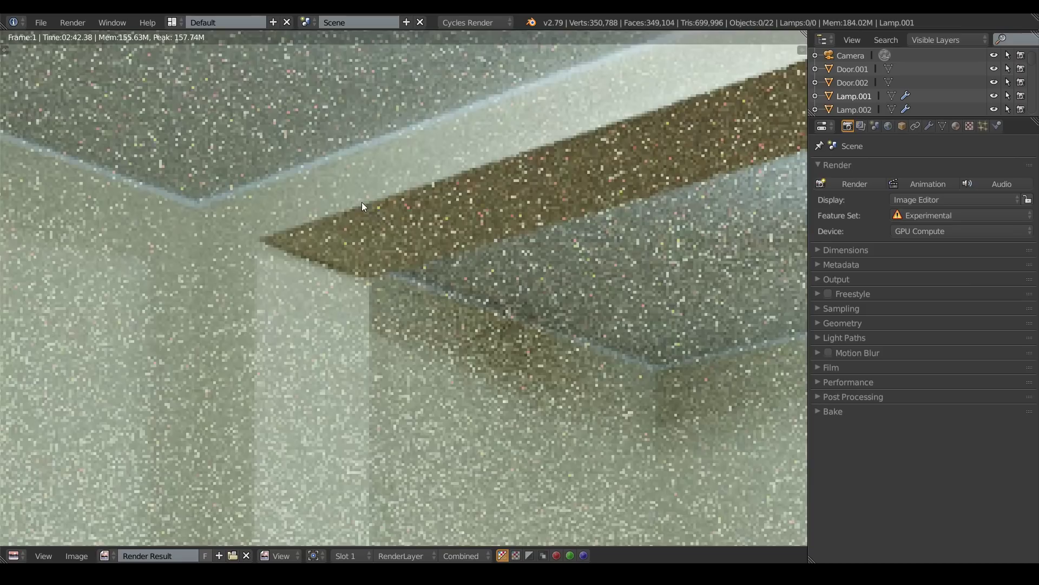
scroll(389, 261, "down", 3)
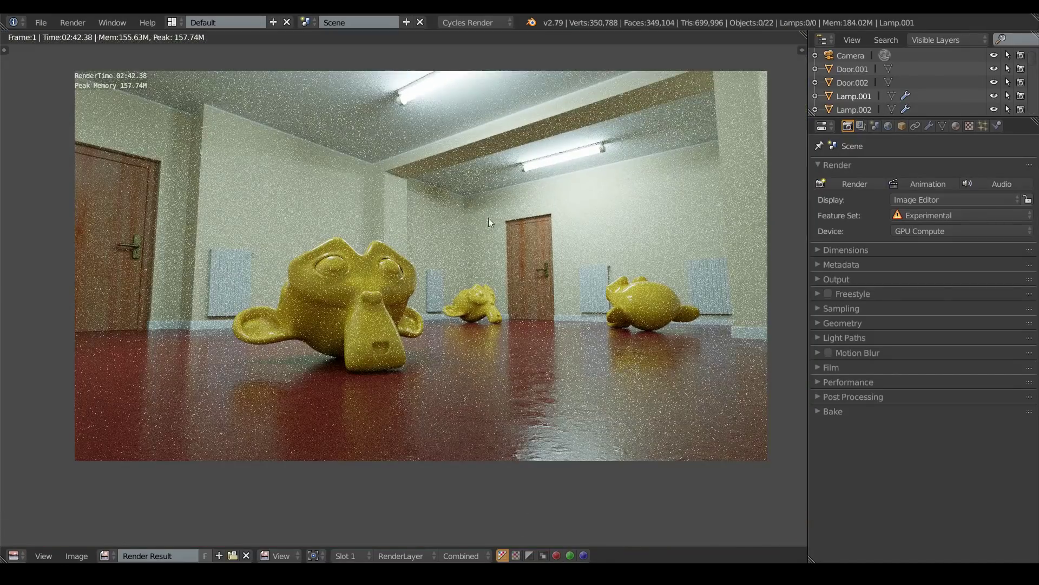
middle_click_drag(500, 253, 488, 284)
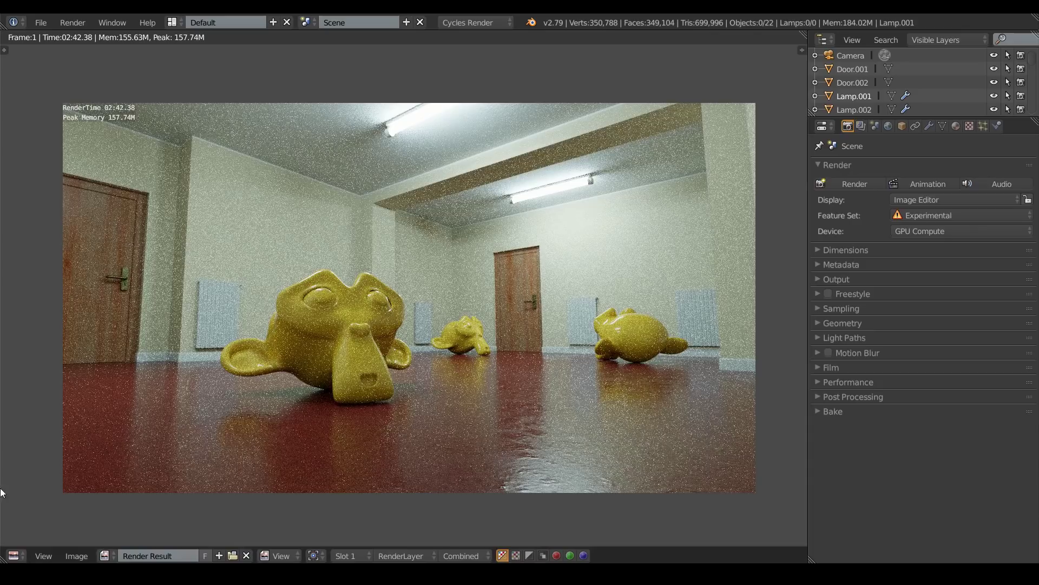
left_click(13, 556)
Go back to the 3D View and set Light Paths Bounces Max to 0
left_click(36, 540)
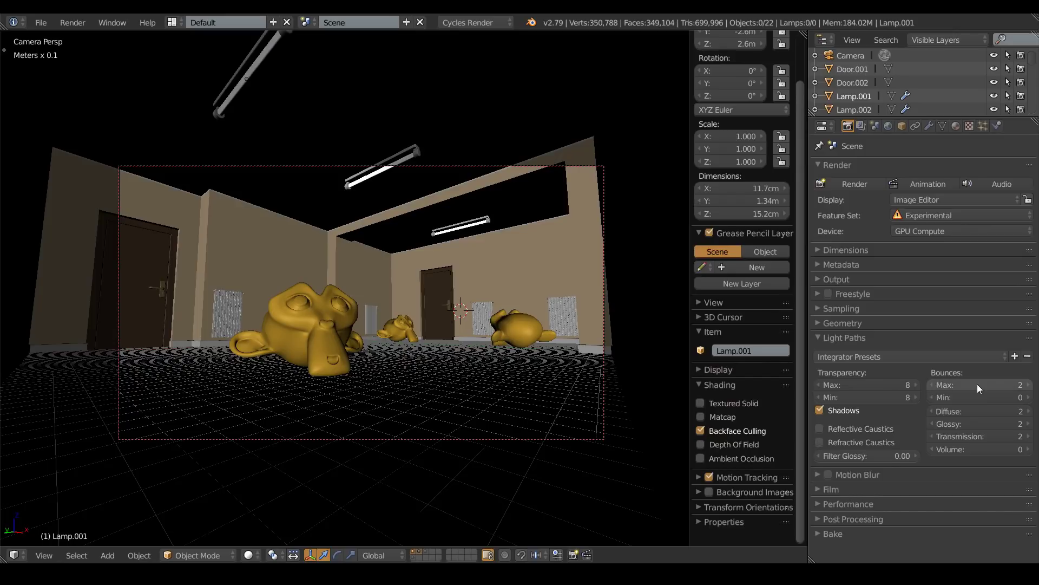
double_click(932, 385)
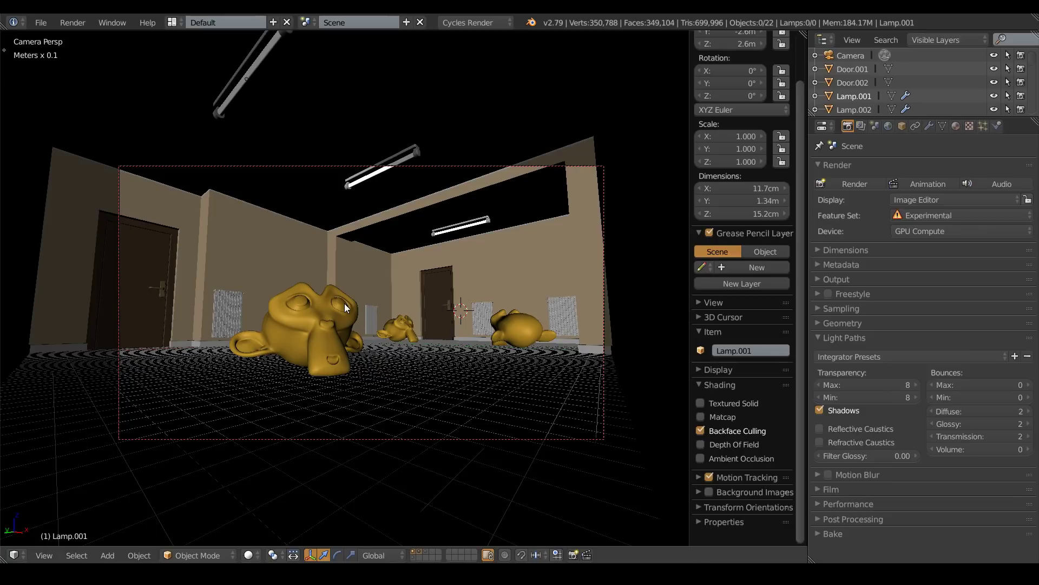
Border the central part of the frame, use CPU as the device, and switch to Rendered shading
key("b")
left_click_drag(285, 143, 468, 449)
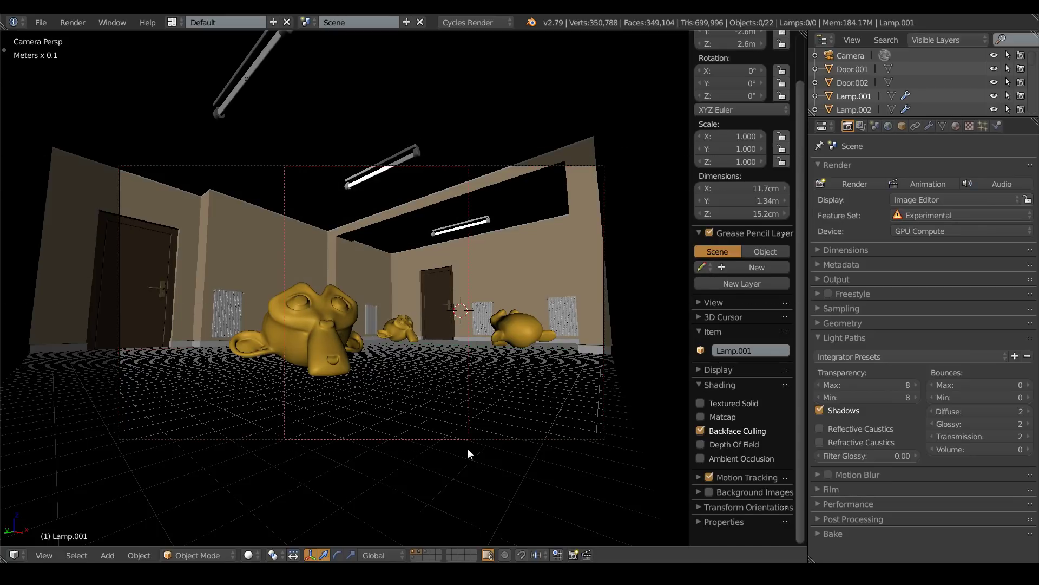
left_click(947, 231)
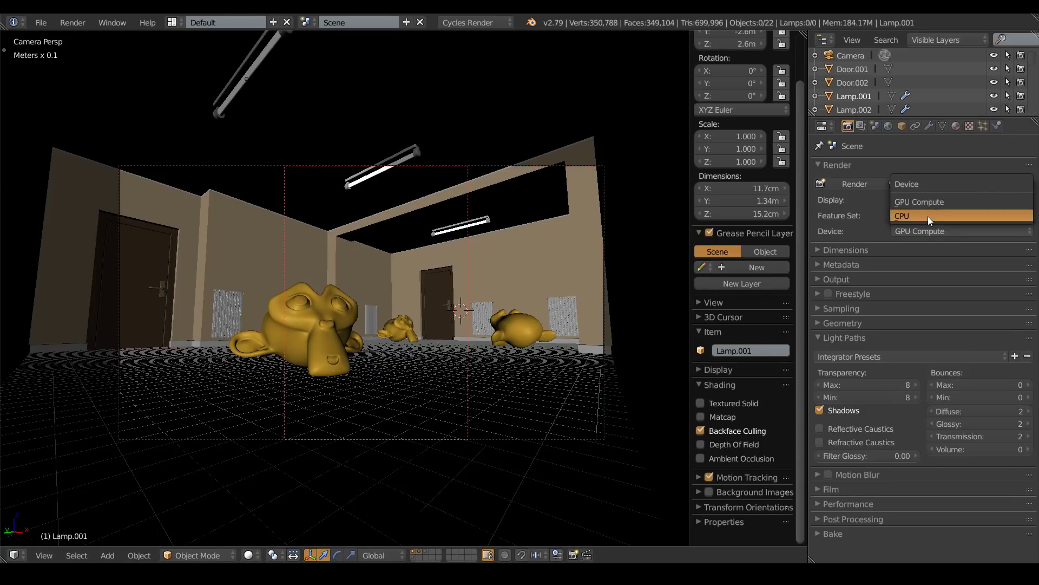
left_click(944, 216)
left_click(250, 556)
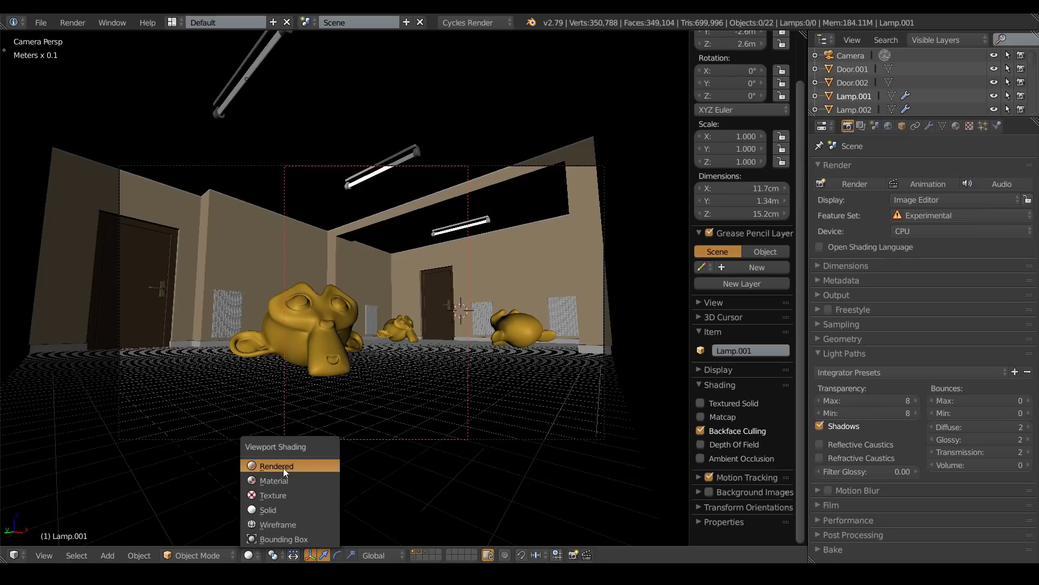
key("Return")
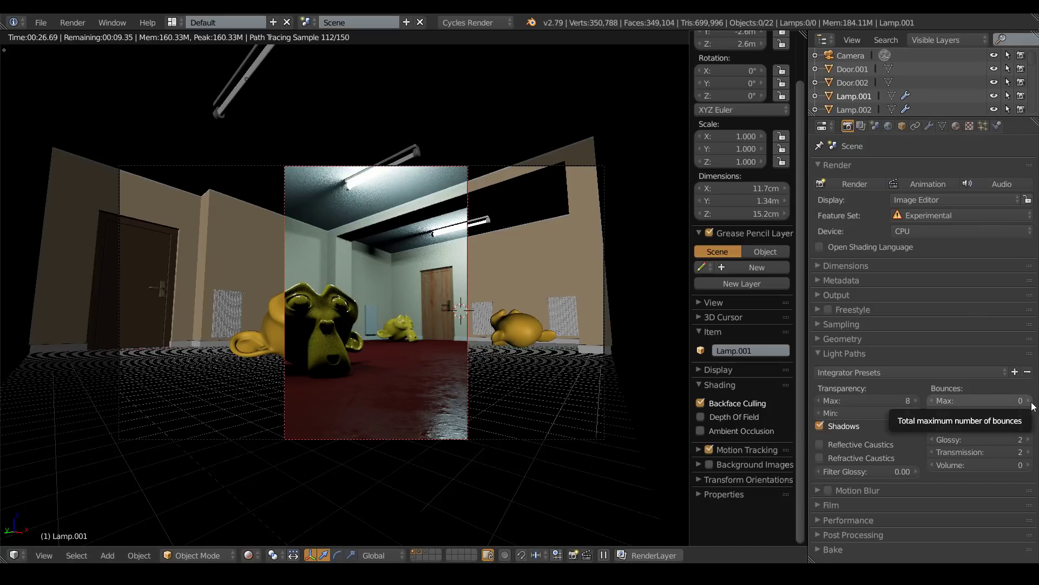
Raise Bounces Max back to 2, collapse Light Paths and expand the Sampling panel
left_click(1028, 401)
left_click(1028, 401)
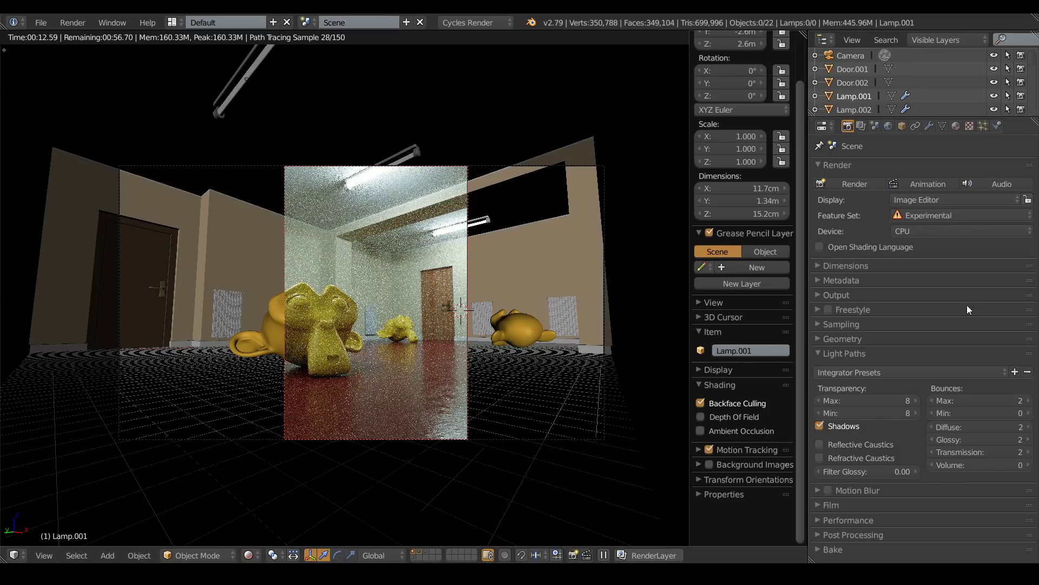
left_click(849, 352)
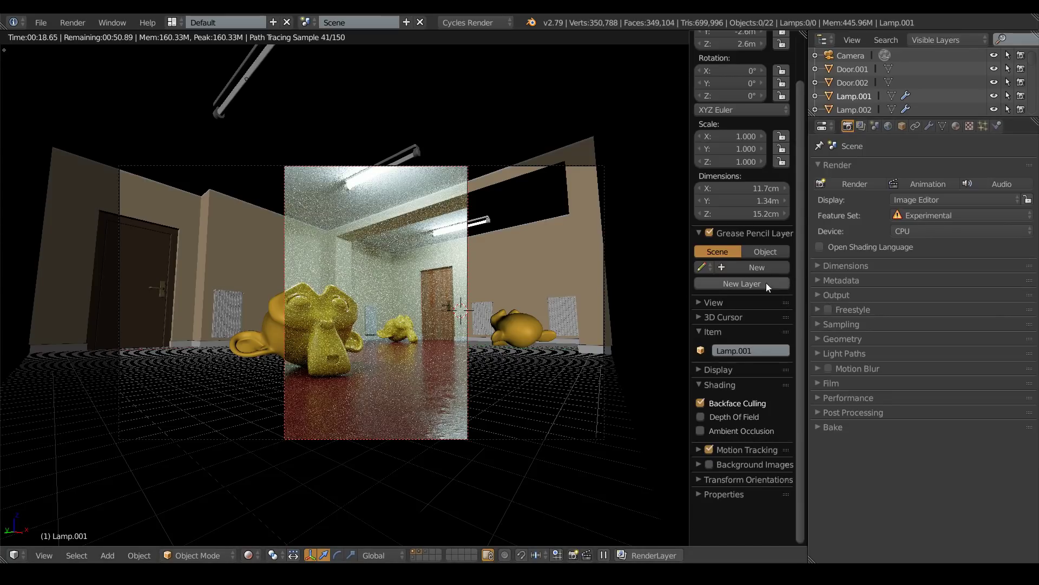
left_click(819, 323)
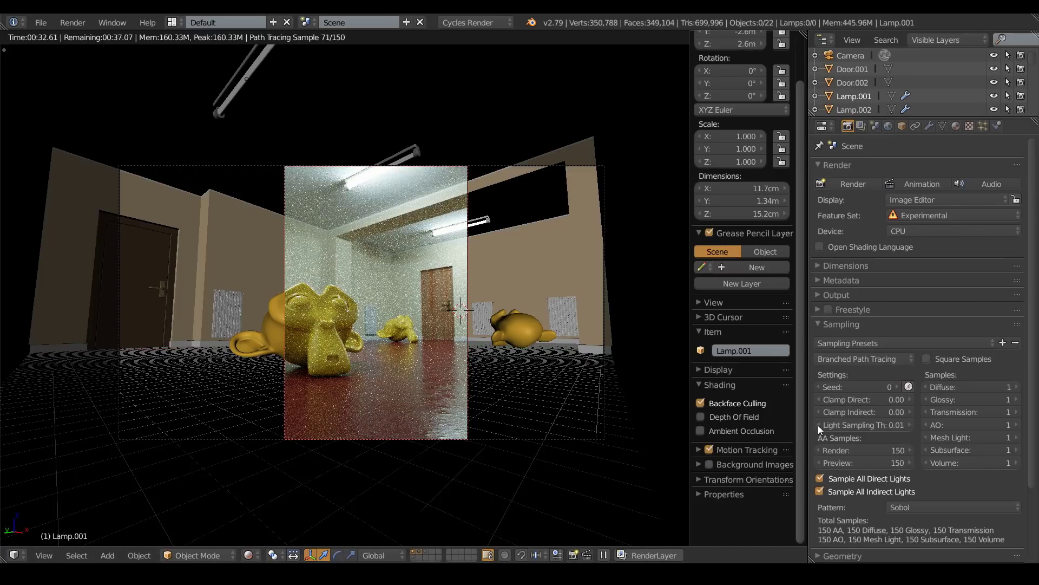
Set Clamp Indirect to 0.50, then bring up the viewport shading options
left_click(872, 413)
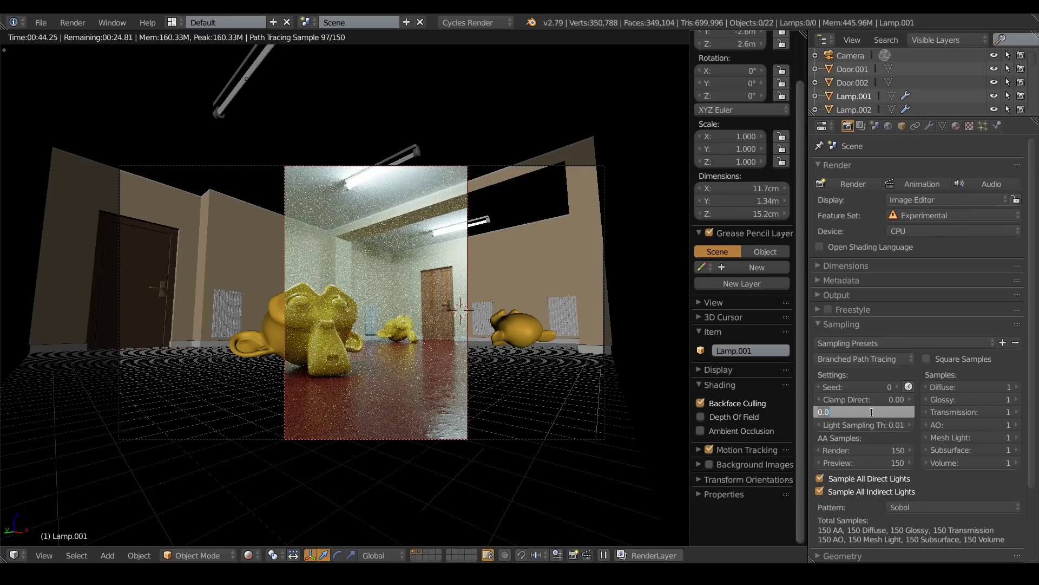
type("0.5")
key("Return")
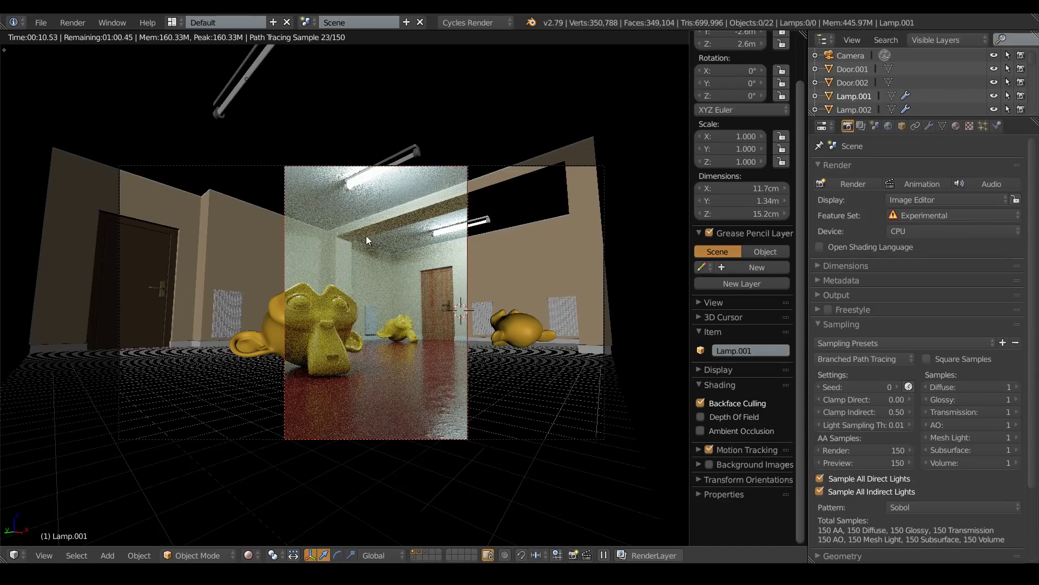
left_click(250, 555)
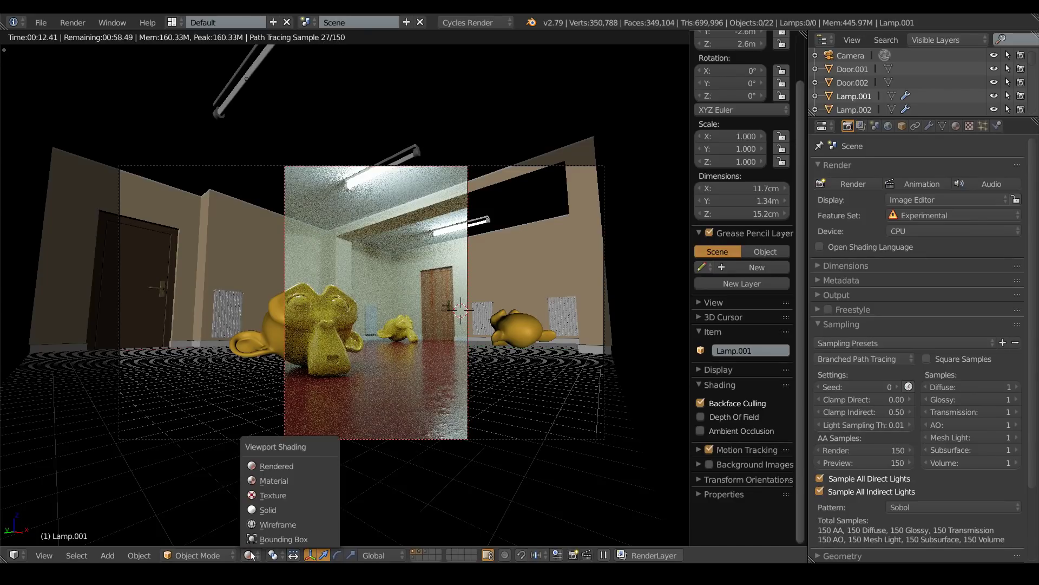
Return the viewport to Solid shading and redraw the render border over the whole camera frame
left_click(275, 509)
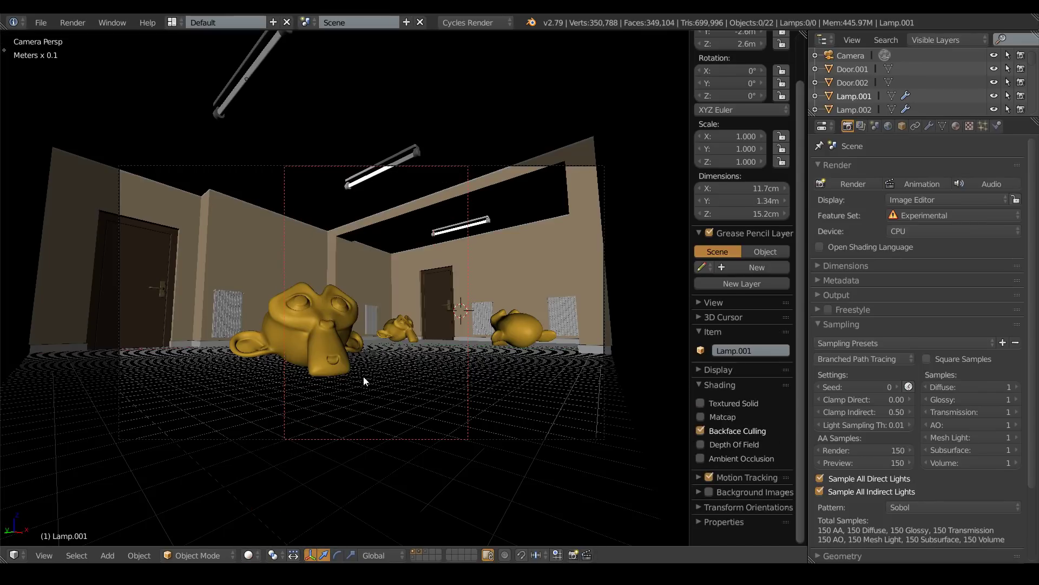
key("ctrl+b")
left_click_drag(95, 137, 664, 519)
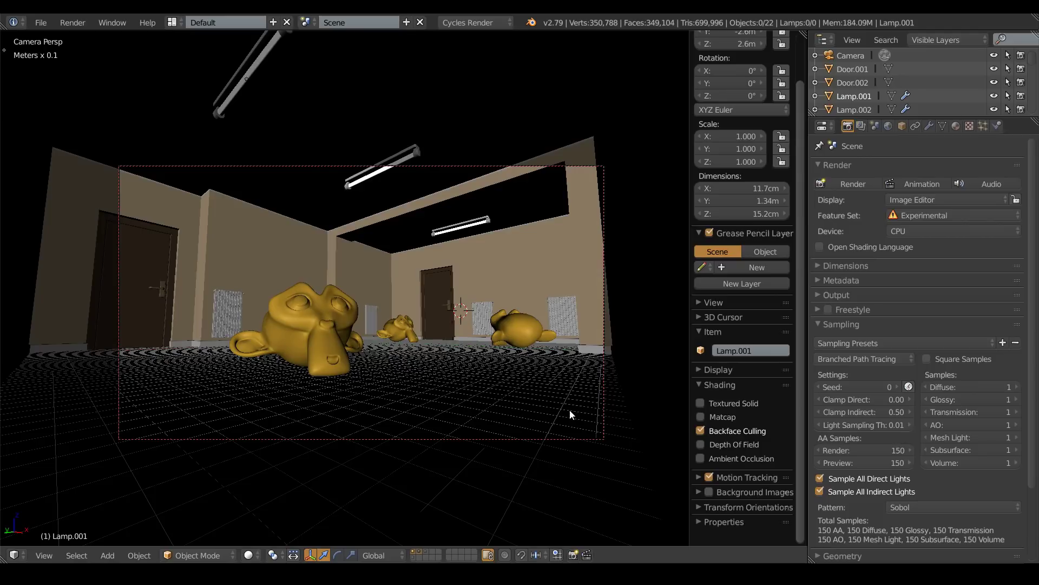
Show the UV/Image Editor, pick render Slot 2, set GPU Compute, and render the frame
left_click(14, 555)
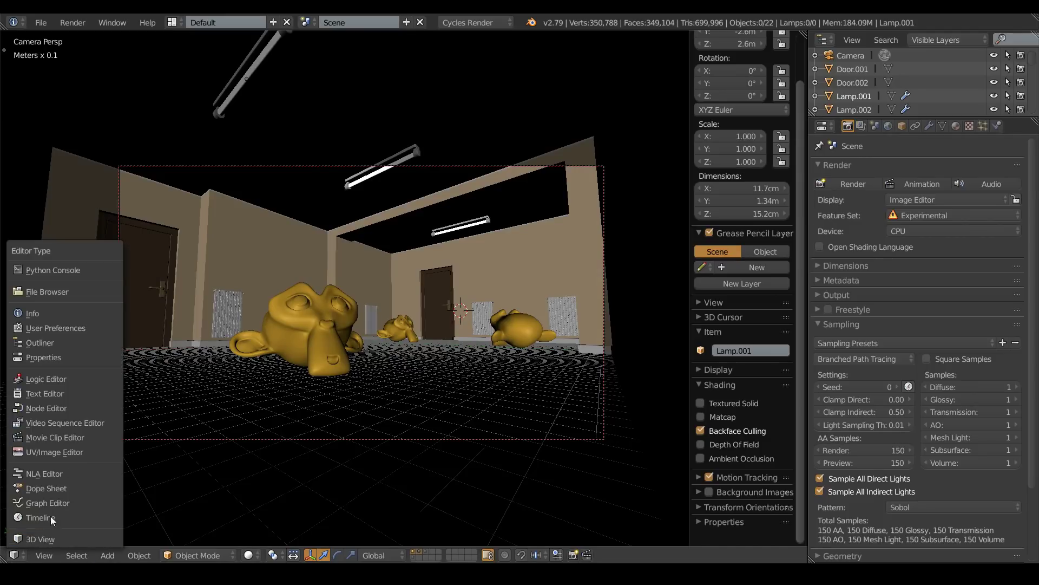
left_click(63, 447)
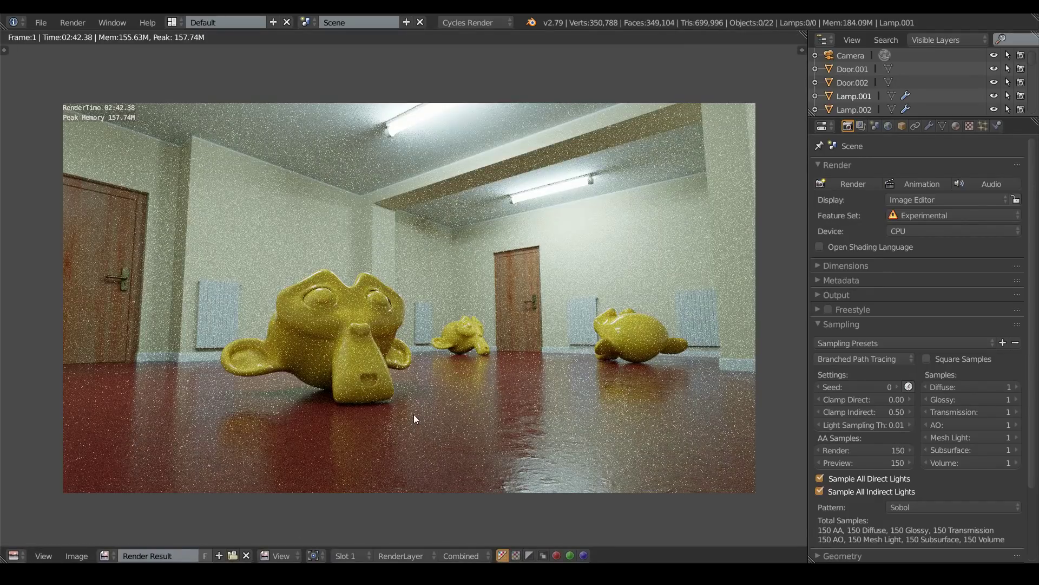
key("j")
left_click(932, 231)
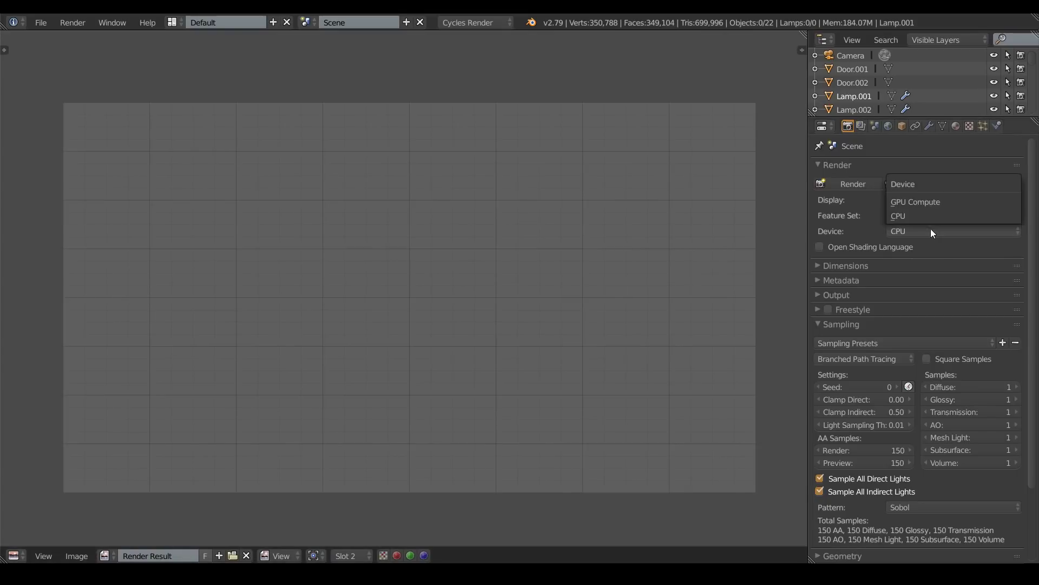
left_click(917, 203)
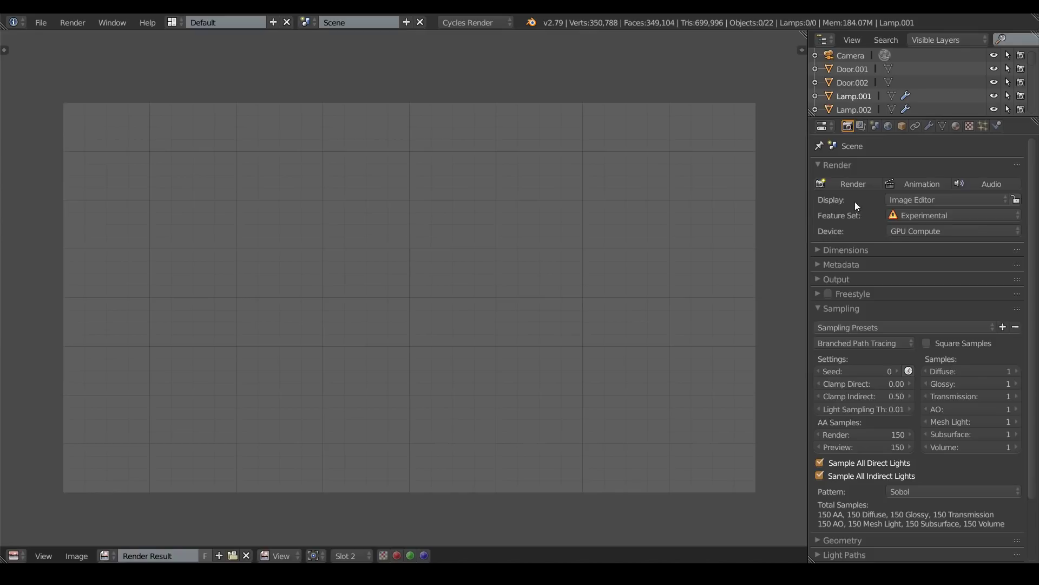
left_click(853, 183)
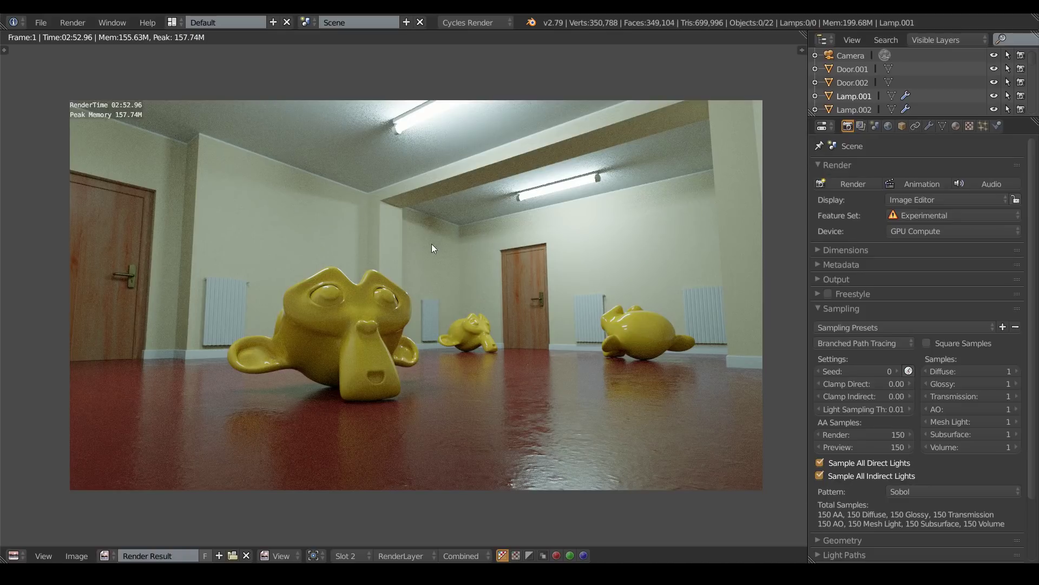
Flip between render slots 1 and 2 to compare the noisy and clean renders
key("j")
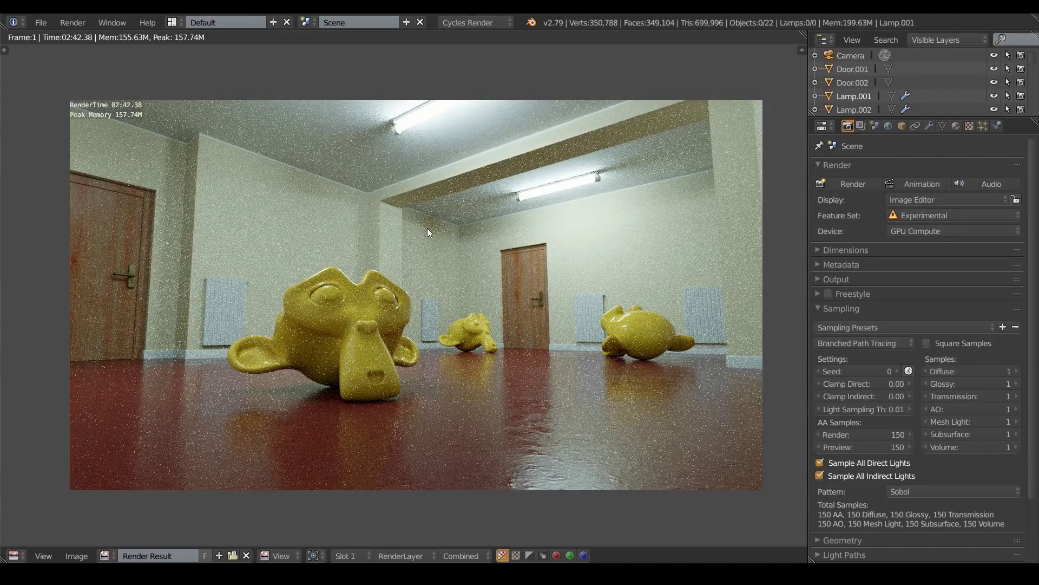
key("j")
key("j")
key("j")
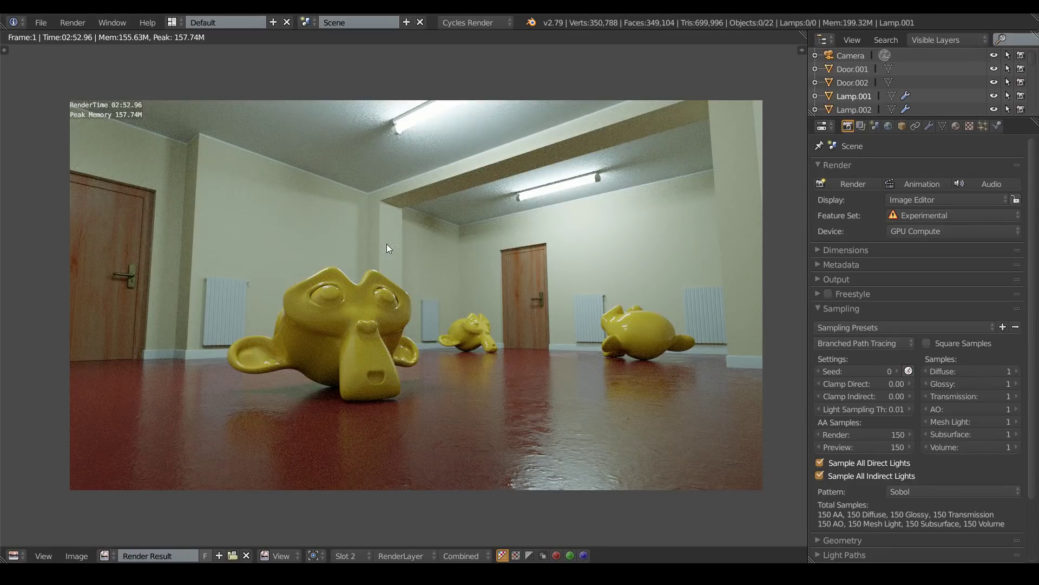
key("j")
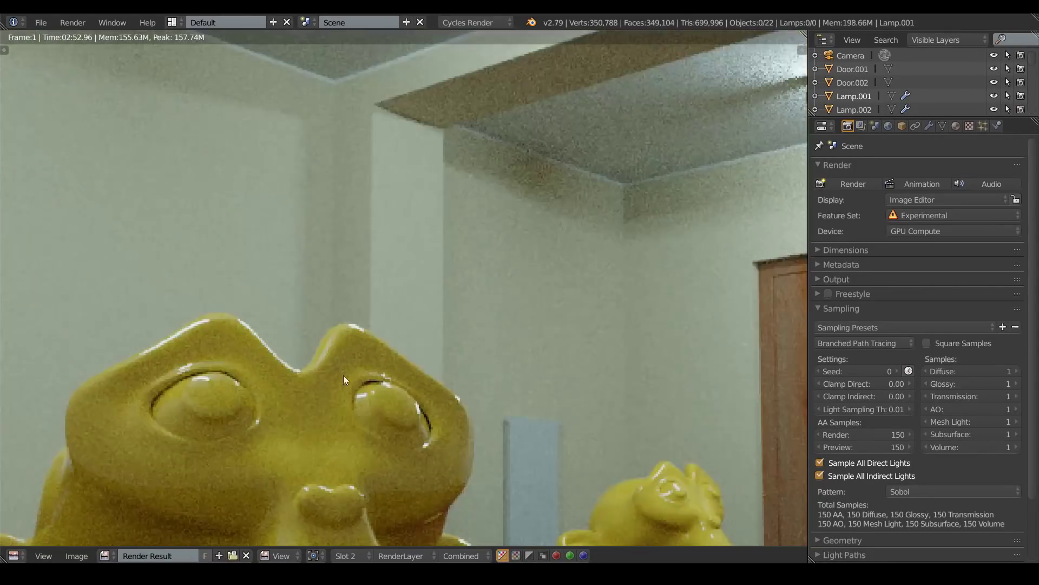
scroll(385, 243, "up", 8)
key("j")
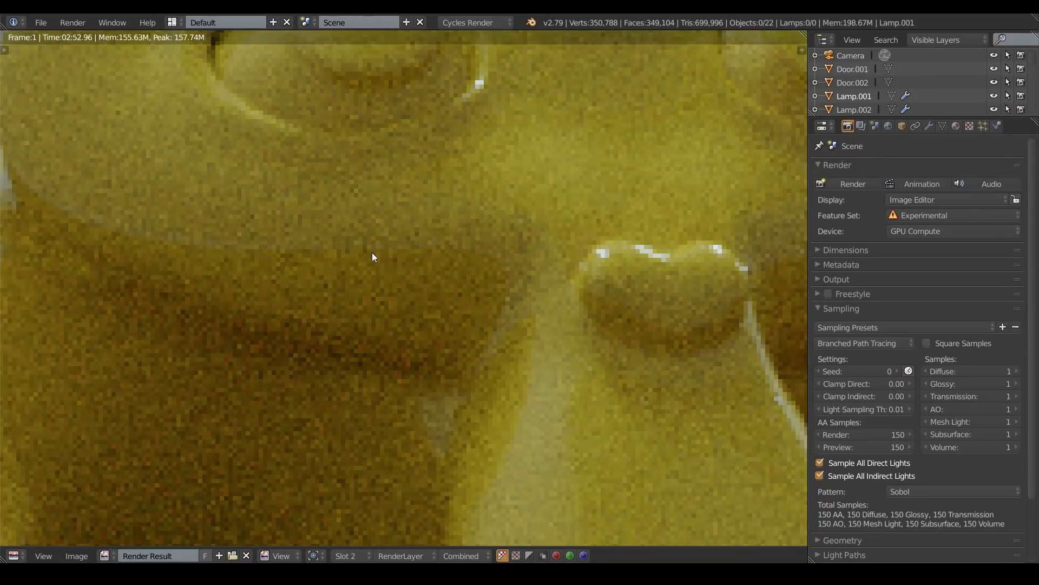
key("j")
key("j")
Zoom and pan the render to inspect the tube light and room up close
scroll(372, 257, "down", 8)
scroll(372, 252, "down", 5)
middle_click_drag(482, 174, 451, 307)
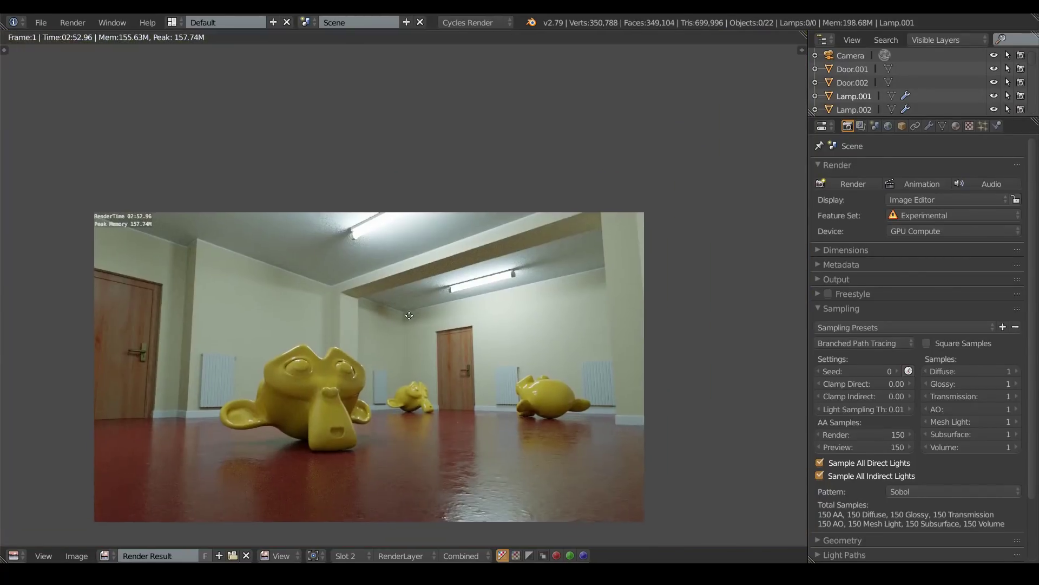
scroll(451, 307, "up", 8)
scroll(359, 326, "down", 2)
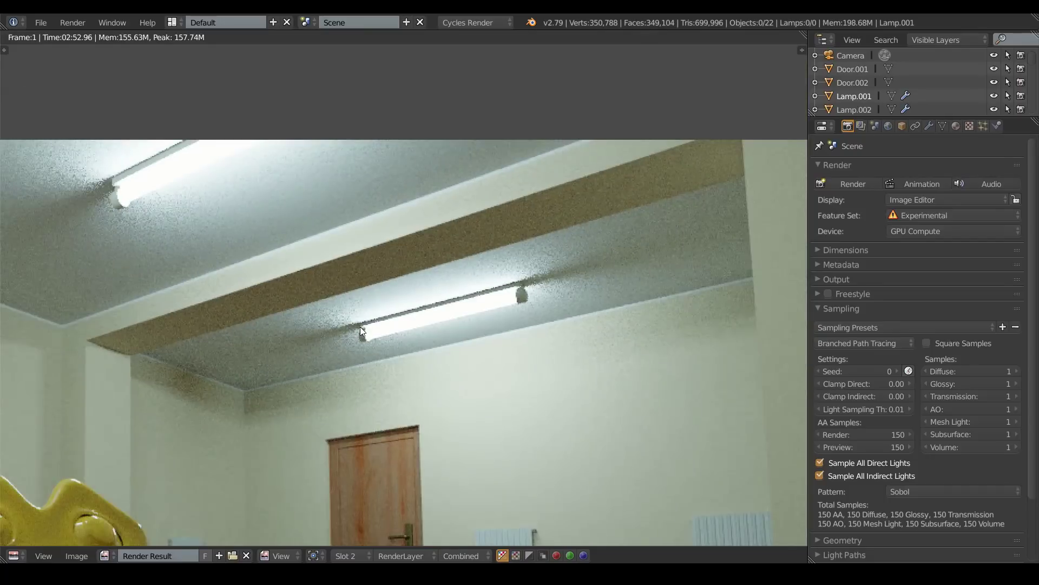
scroll(360, 323, "up", 4)
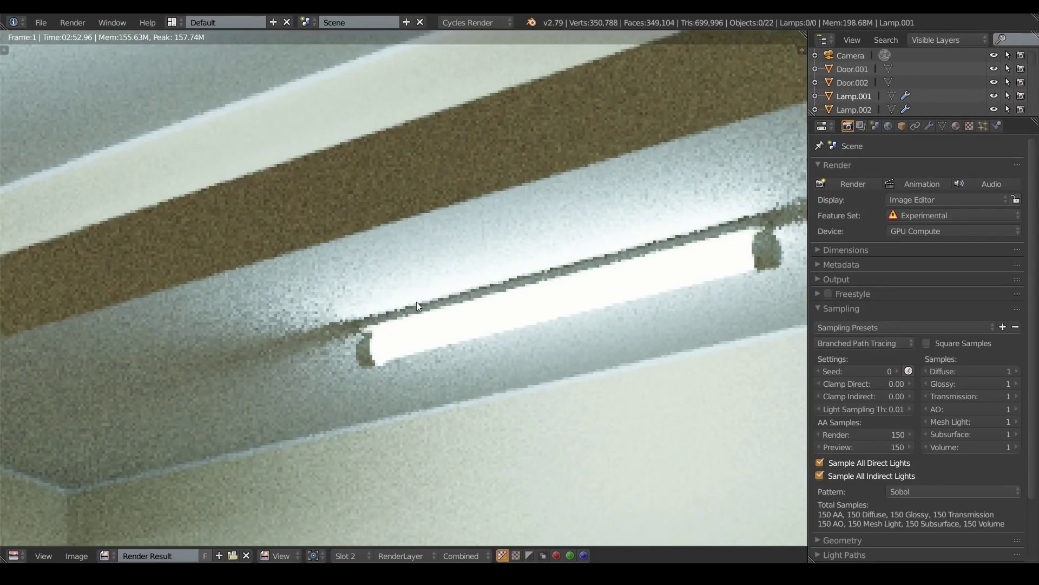
middle_click_drag(409, 310, 320, 315)
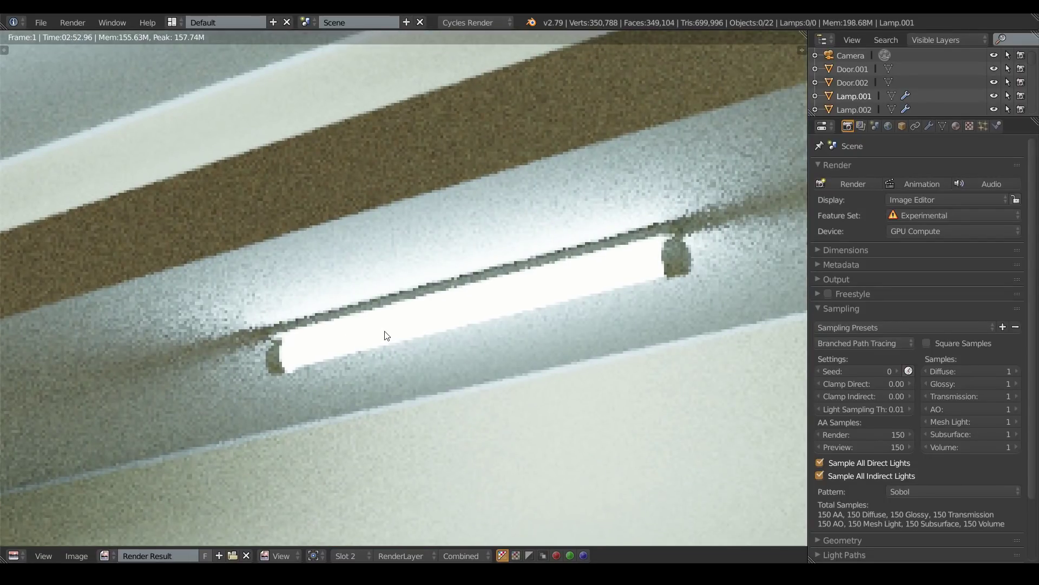
scroll(387, 334, "down", 4)
scroll(387, 331, "up", 5)
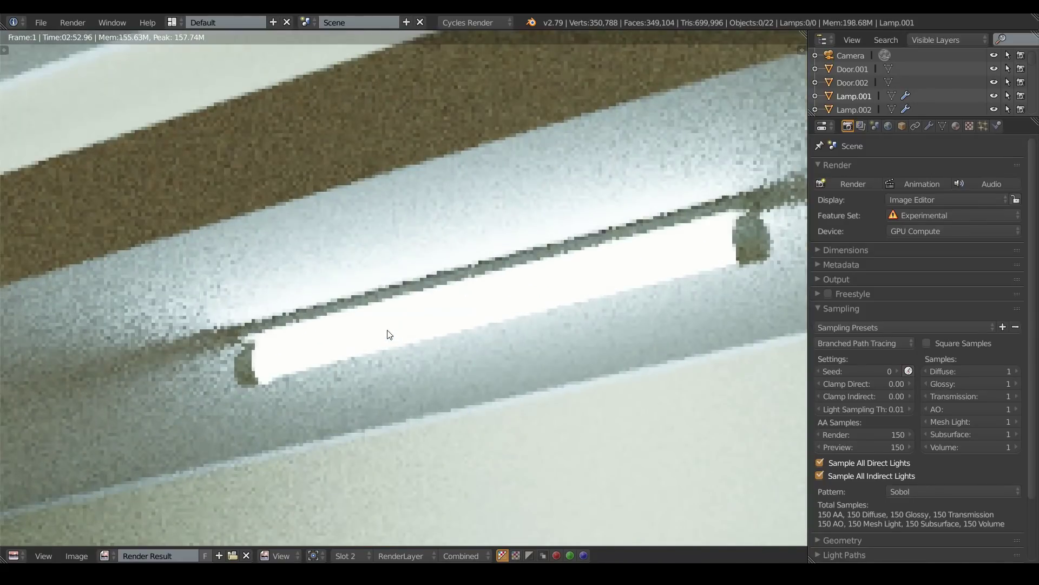
key("j")
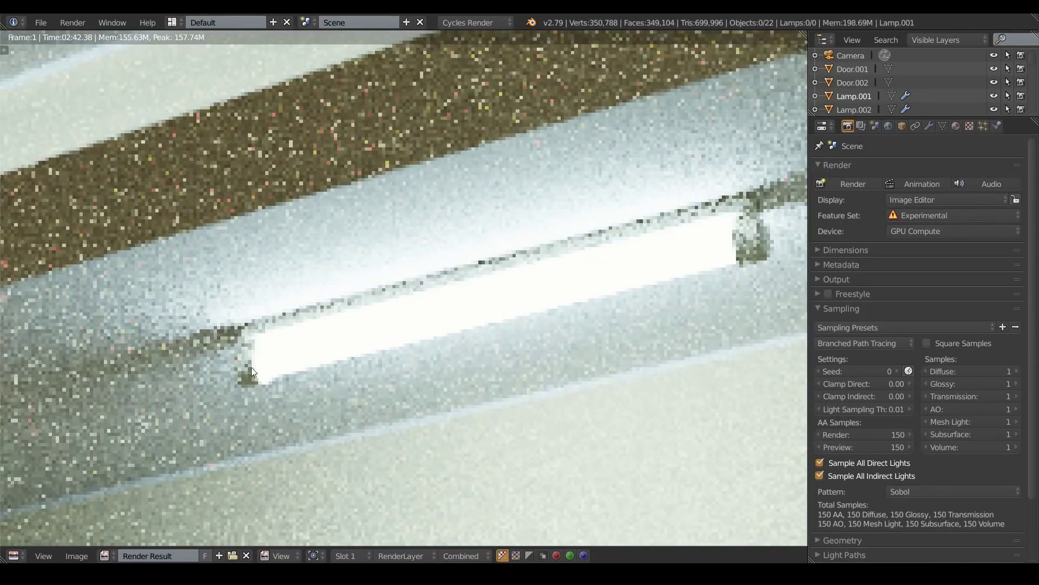
scroll(387, 334, "down", 4)
middle_click_drag(388, 334, 453, 247)
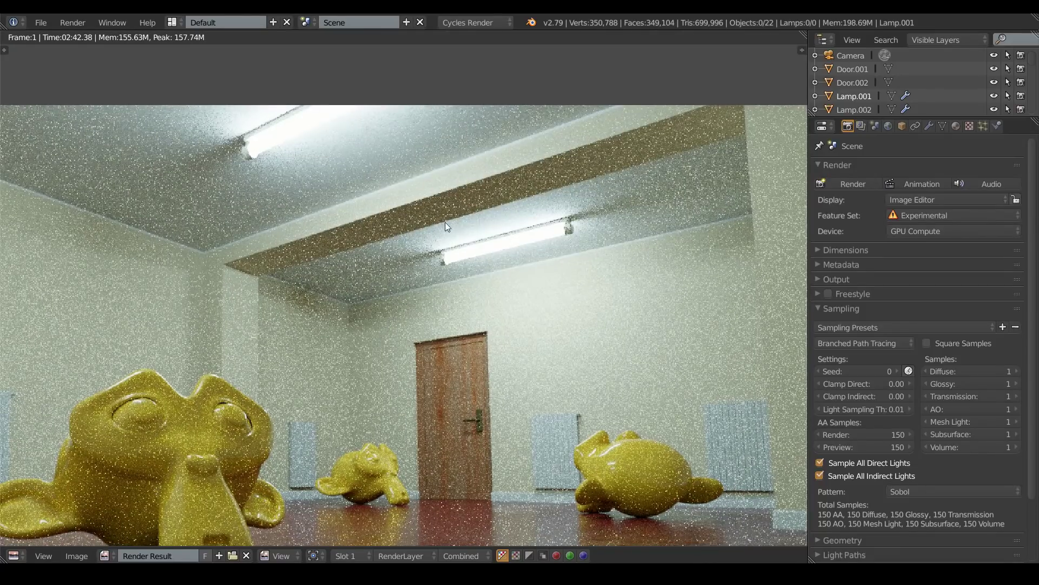
Set Clamp Indirect to 0.5 and compare the noisy and clean renders again
left_click(887, 396)
type("0.")
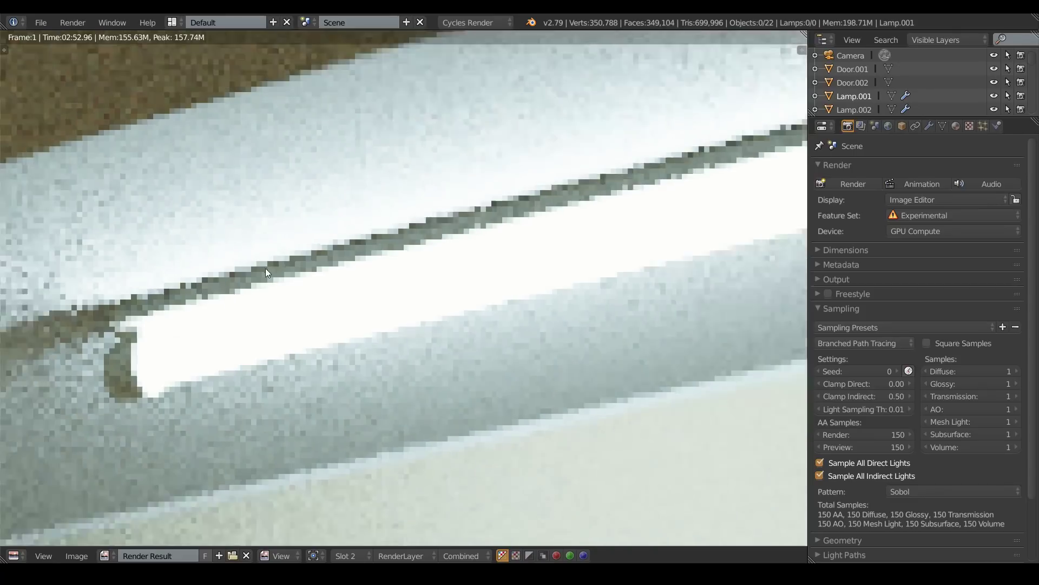
scroll(273, 258, "up", 3)
scroll(273, 255, "up", 8)
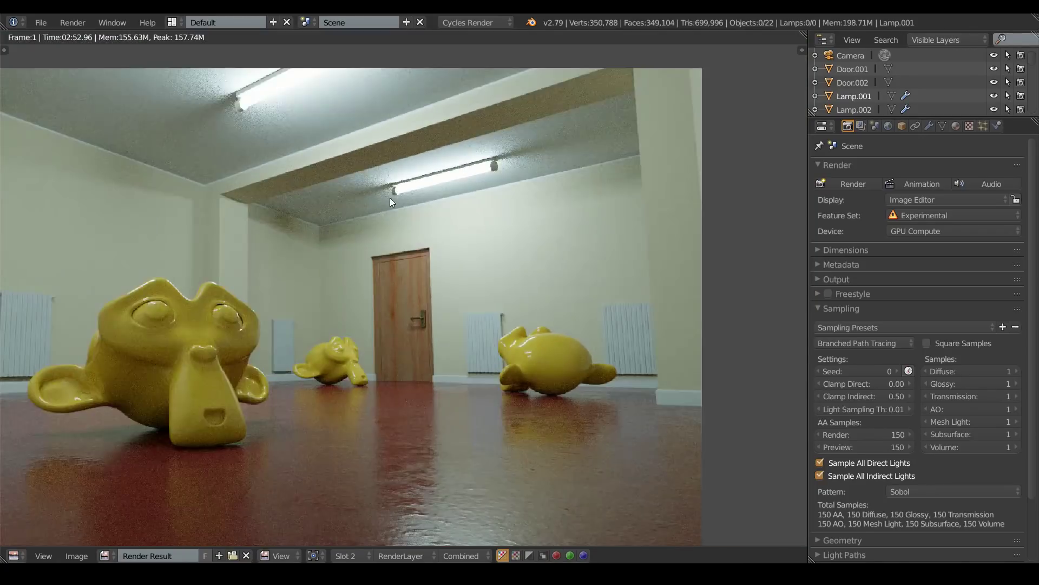
scroll(392, 201, "down", 2)
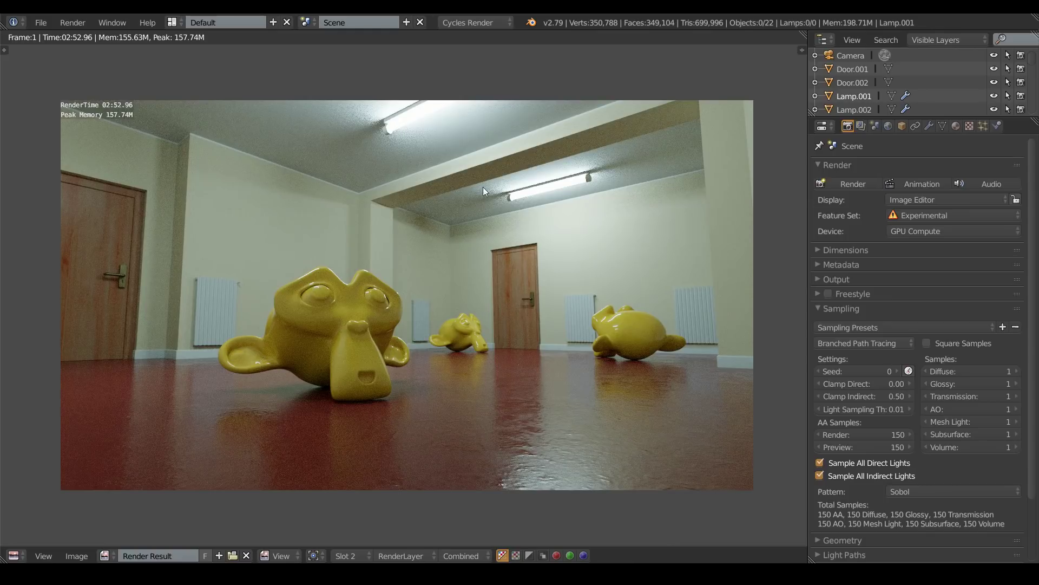
key("j")
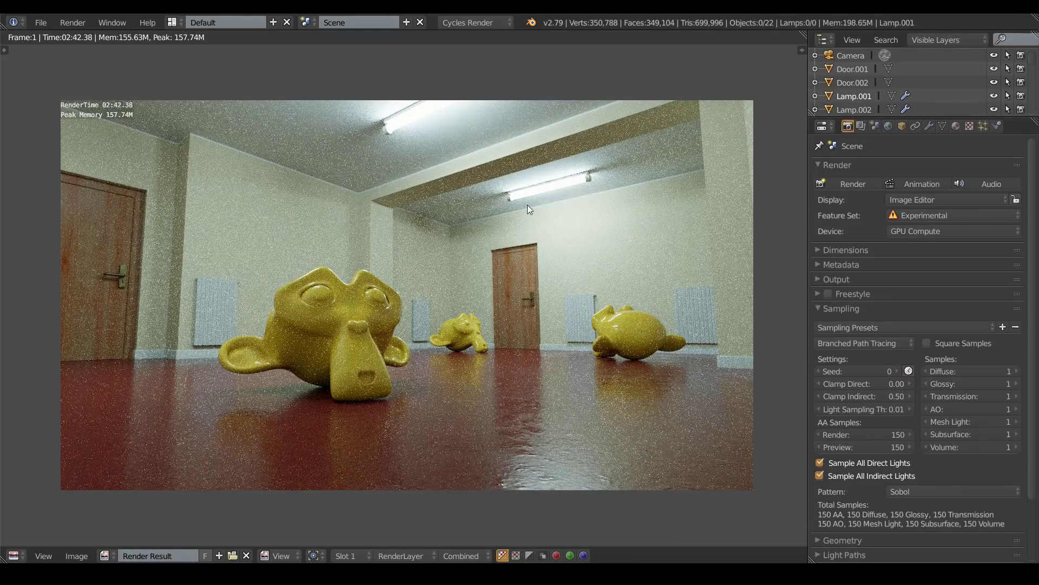
key("j")
key("j")
key("j")
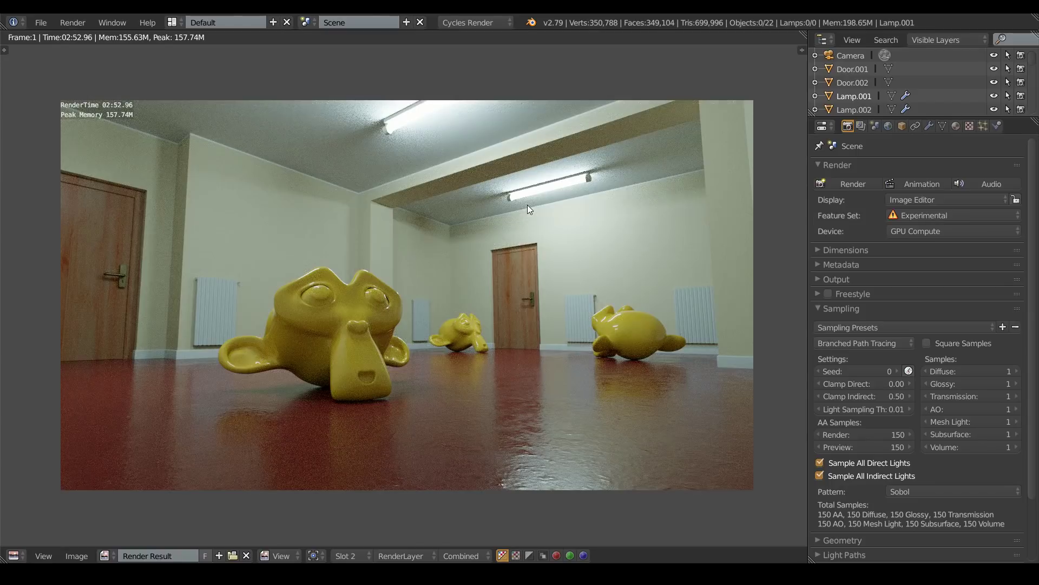
Turn the render area into a 3D viewport and select the three ceiling tube lights
left_click(15, 556)
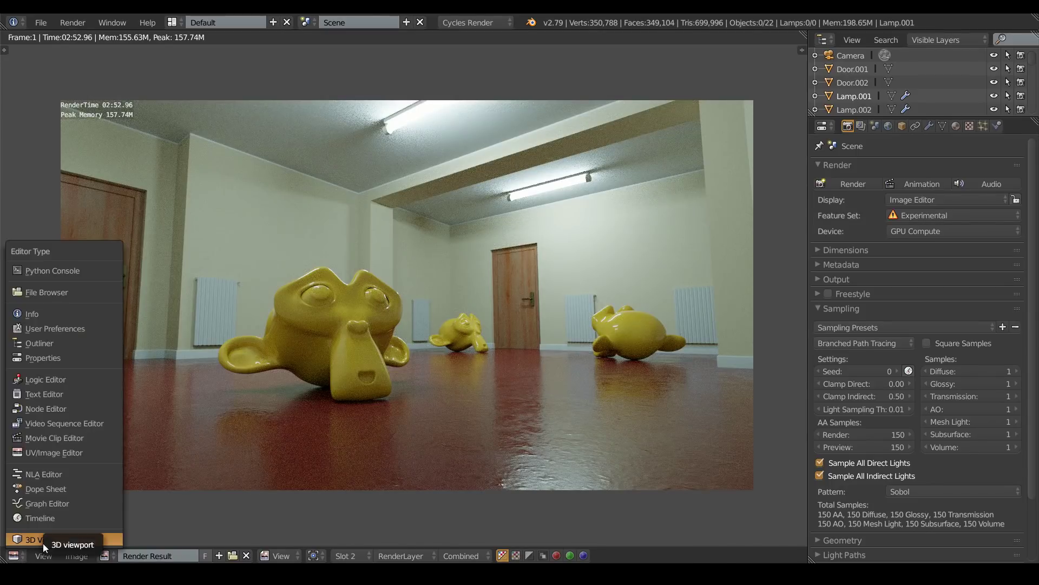
left_click(43, 542)
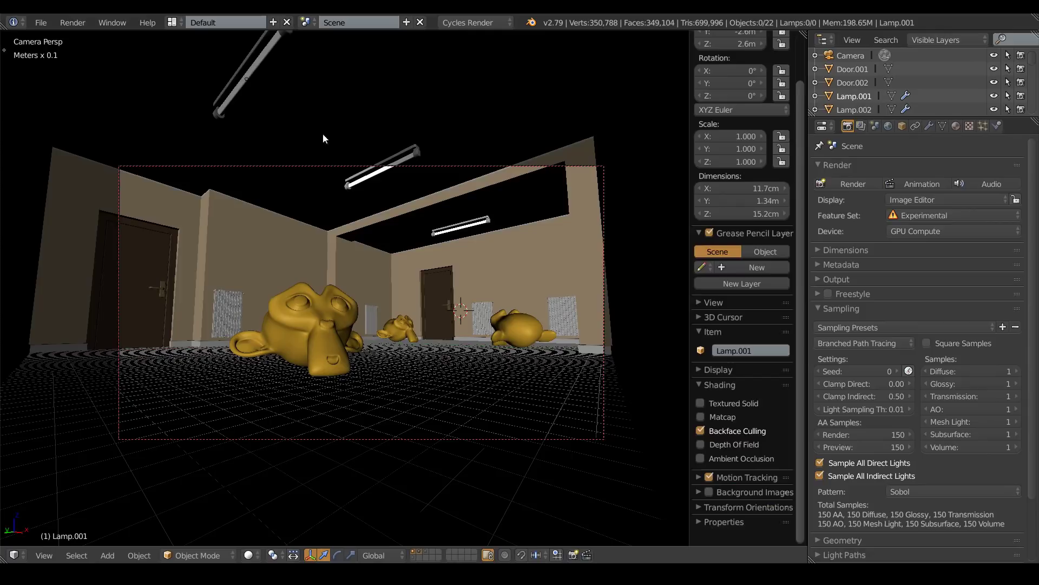
right_click(372, 173)
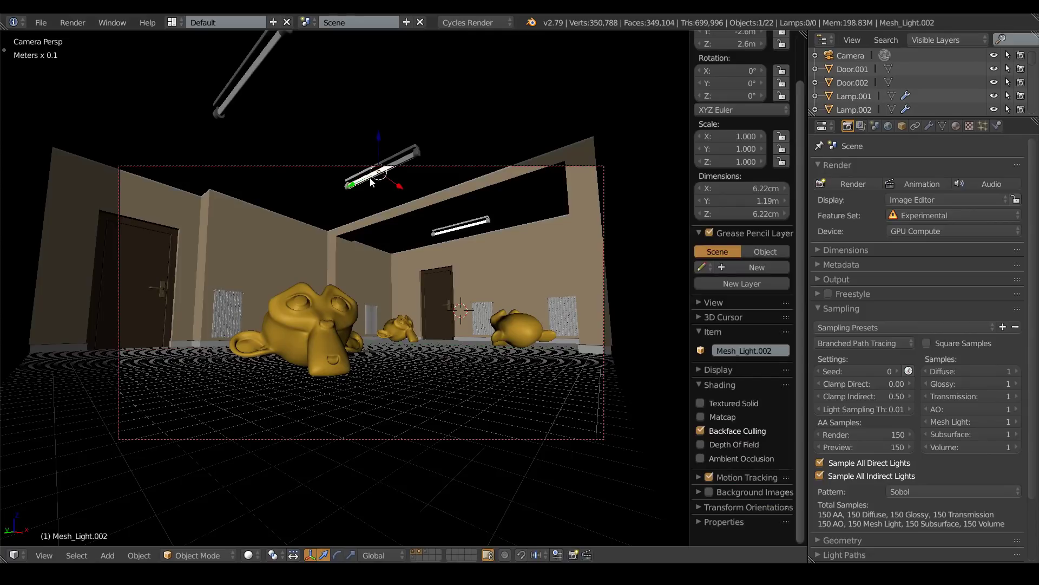
right_click(254, 74, "shift")
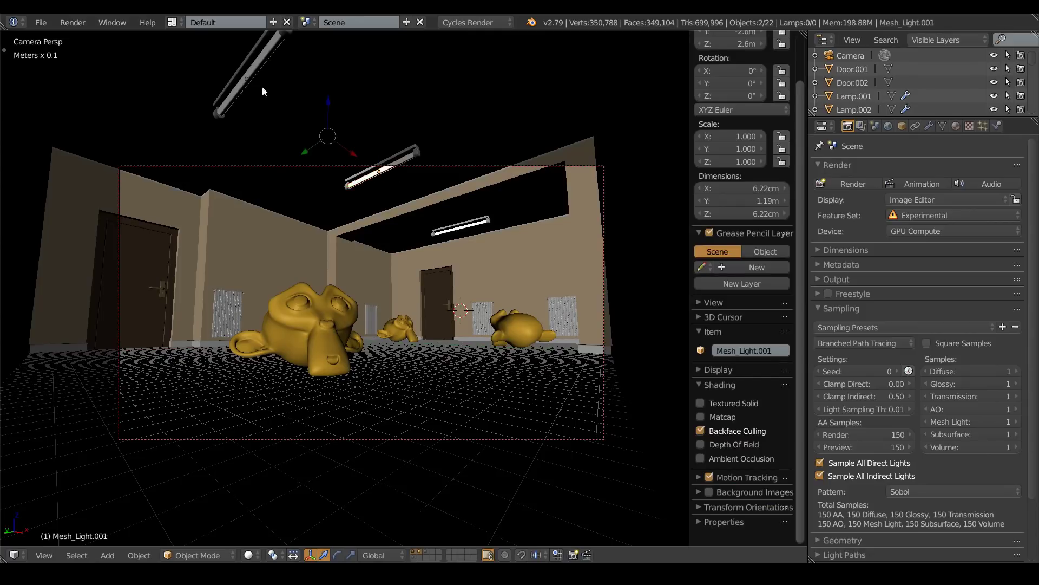
right_click(477, 232, "shift")
Move the selected lights vertically, then undo and redo the change
left_click_drag(392, 150, 395, 258)
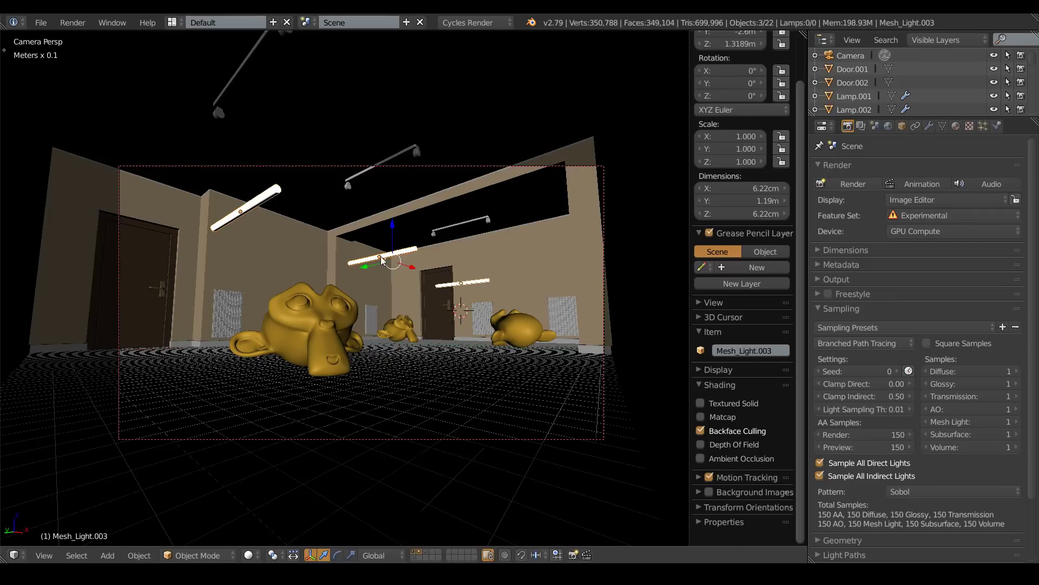
left_click_drag(395, 241, 392, 159)
left_click(394, 171)
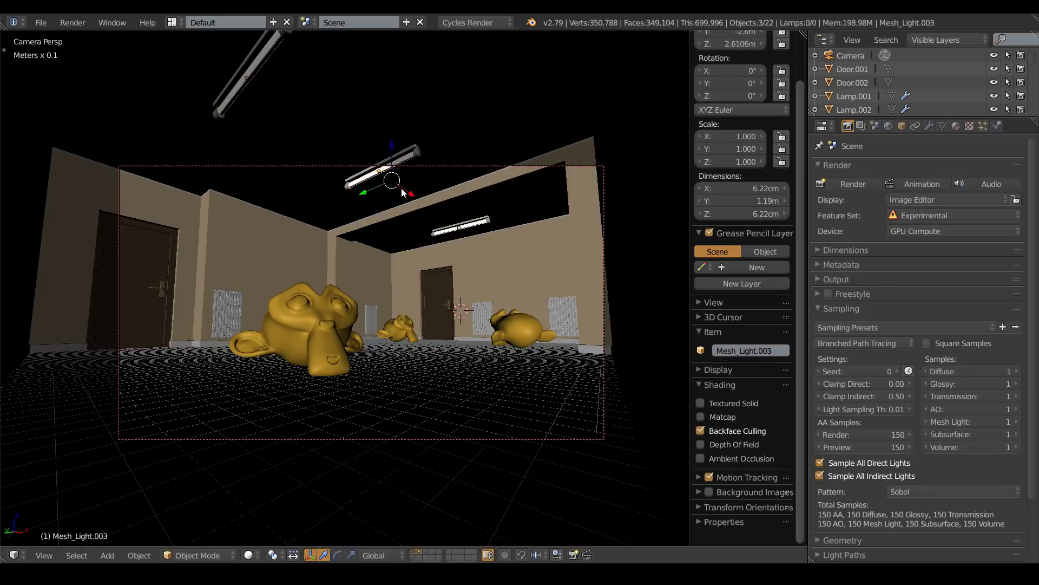
key("ctrl+z")
key("ctrl+shift+z")
Reselect the three ceiling tubes, including Mesh_Light.002 and Mesh_Light.003
middle_click_drag(374, 177, 461, 303)
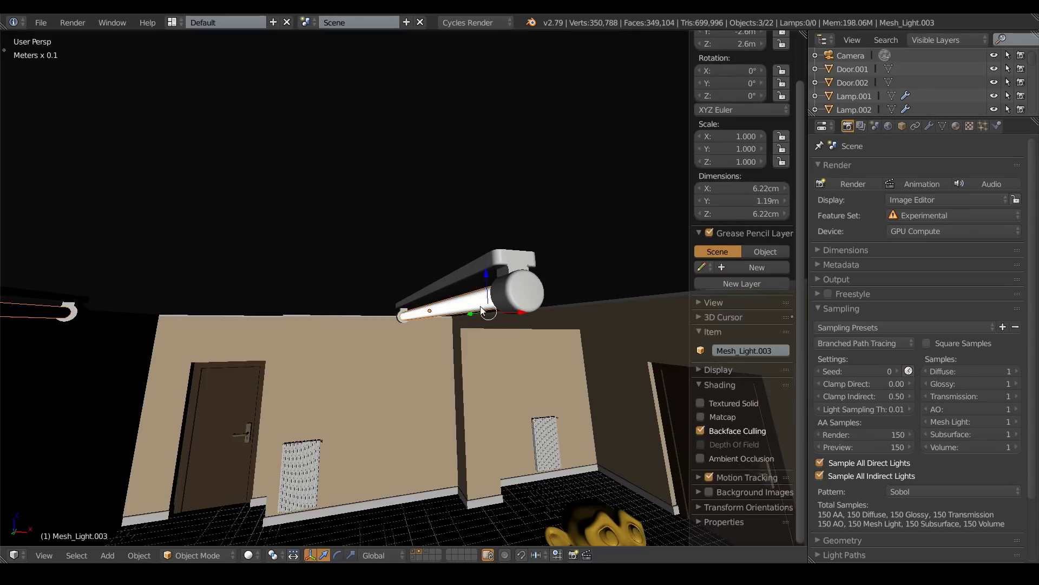
right_click(465, 312)
middle_click_drag(465, 312, 455, 352)
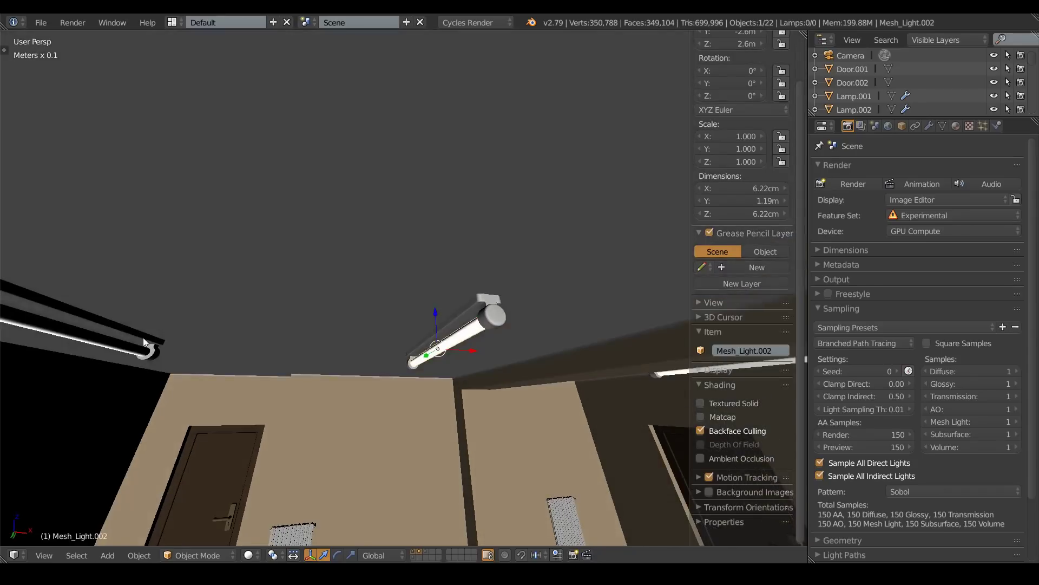
right_click(142, 352)
right_click(438, 353, "shift")
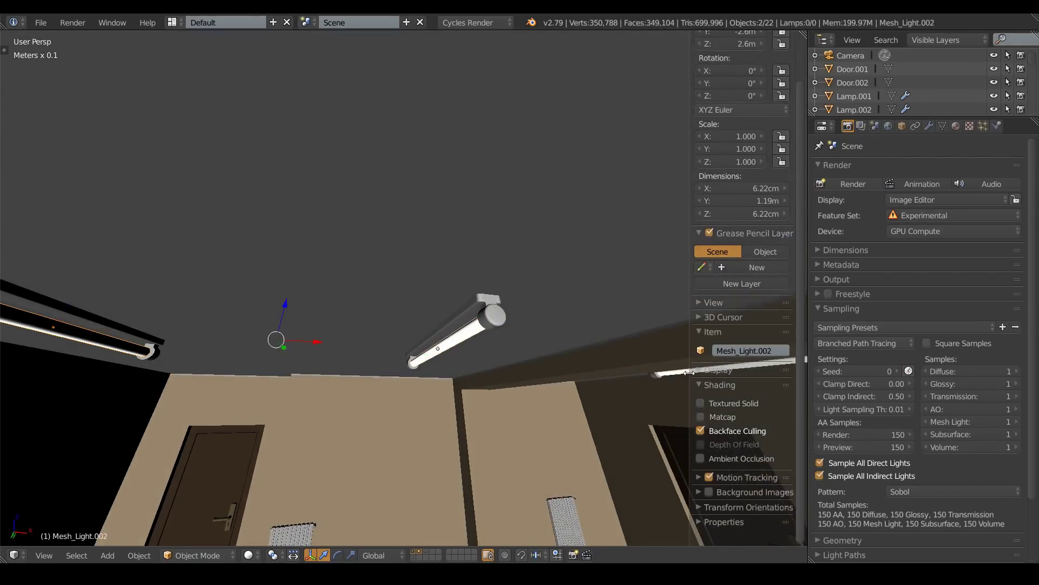
right_click(666, 373, "shift")
middle_click_drag(666, 381, 476, 289)
From the camera view, lower the three tube lights along Z below their fixtures
key("KP_0")
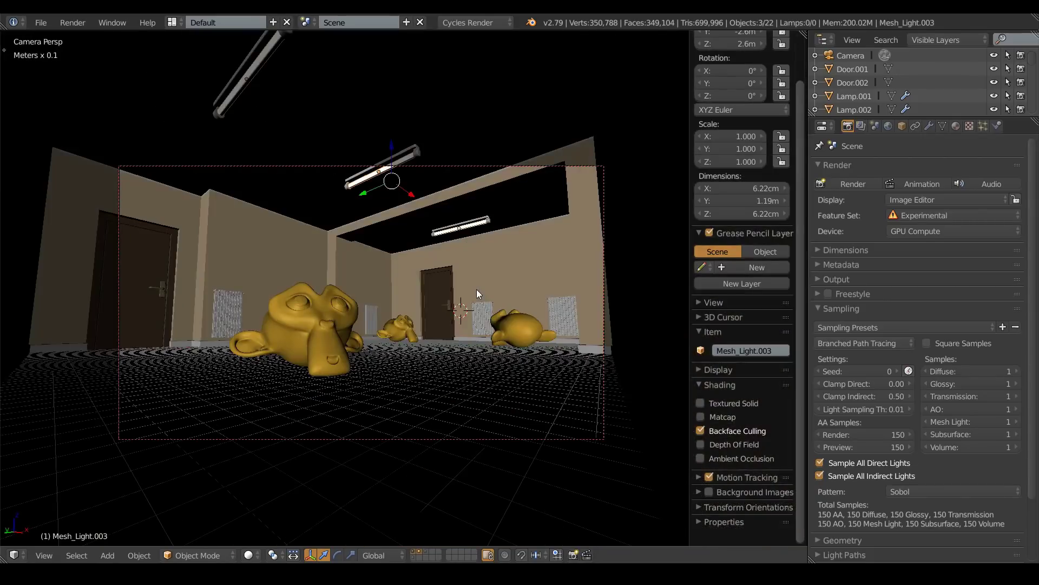
key("g")
key("z")
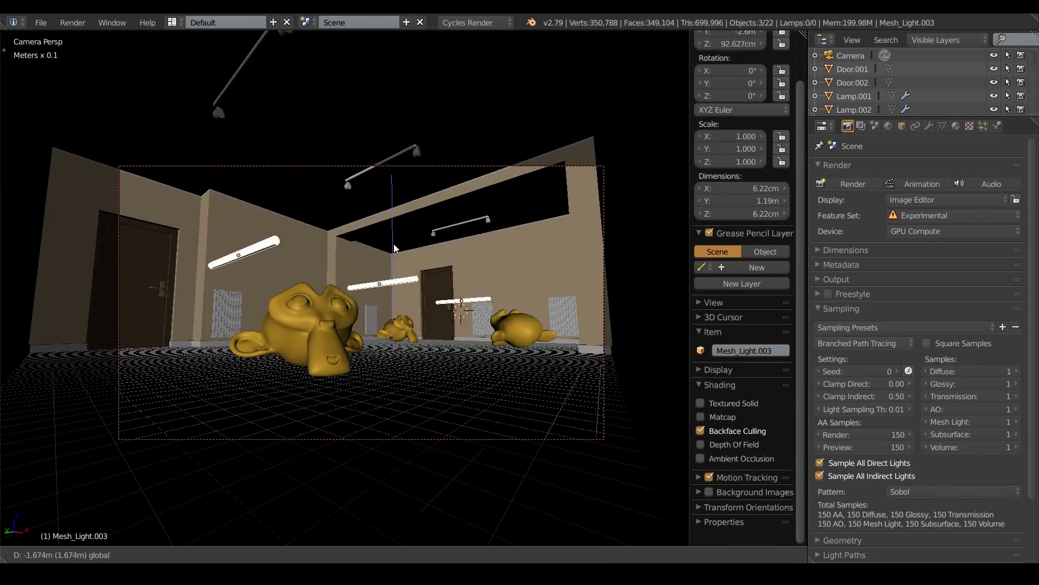
left_click(392, 248)
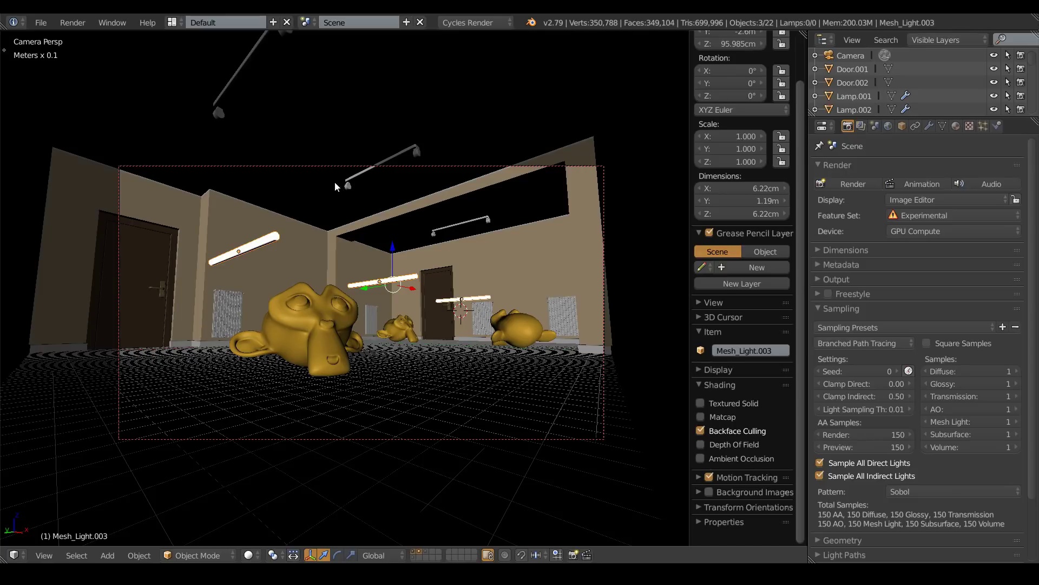
Set Clamp Indirect to 0
left_click(849, 396)
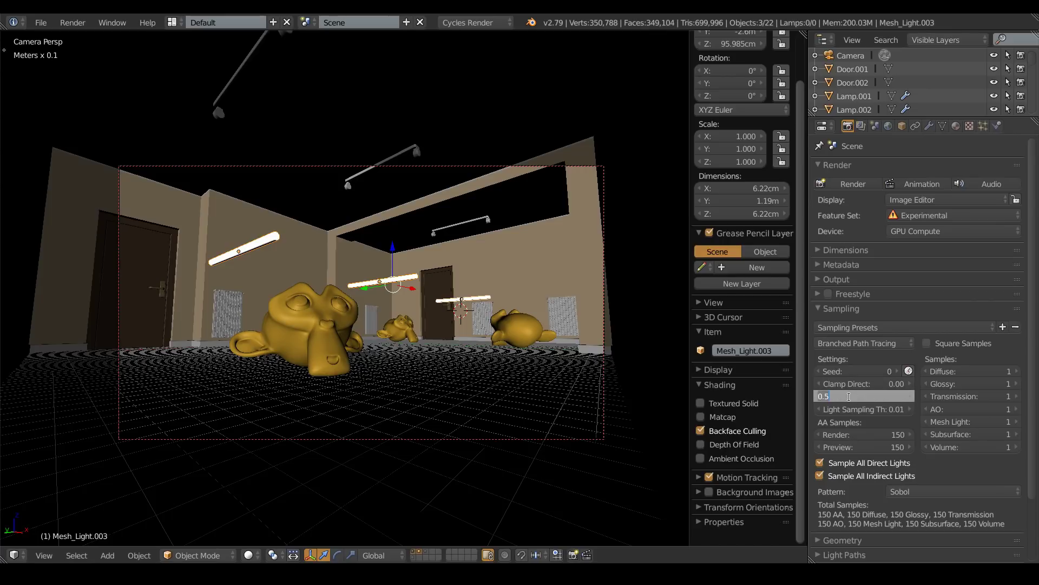
type("0")
key("Return")
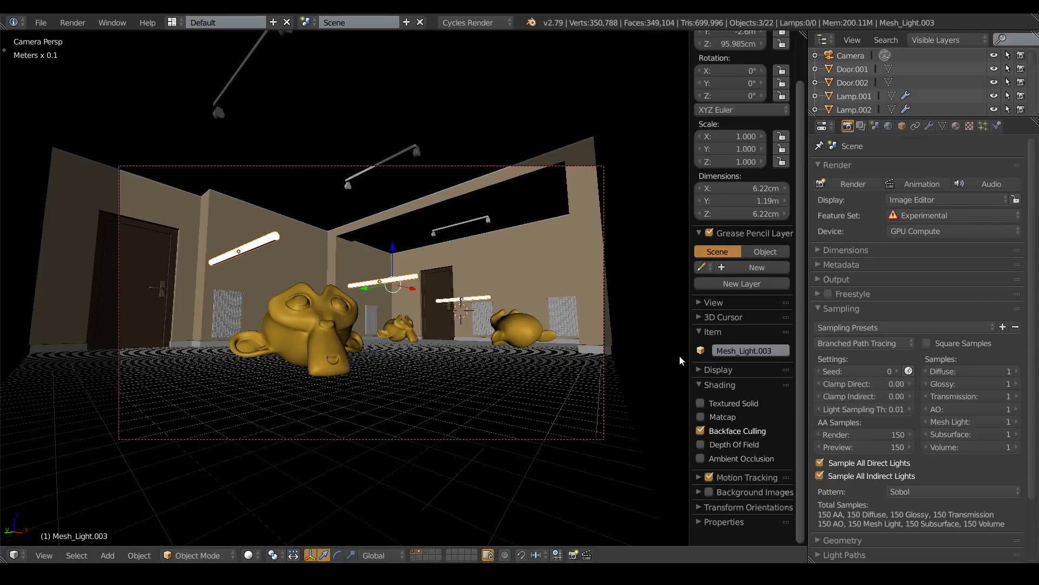
Draw a render border around the central lights and switch to Rendered shading
key("ctrl+b")
left_click_drag(286, 150, 488, 381)
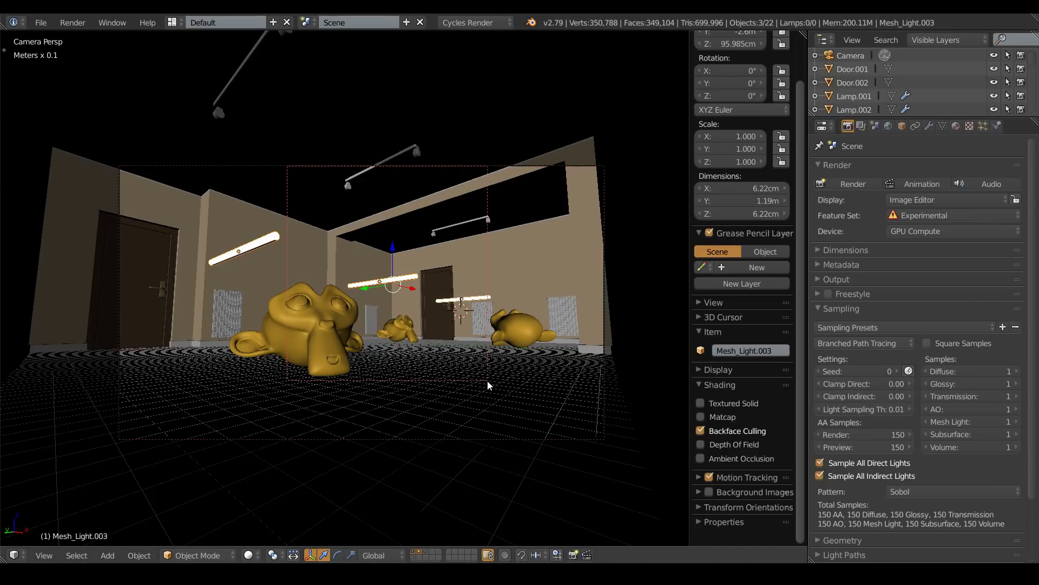
left_click(253, 555)
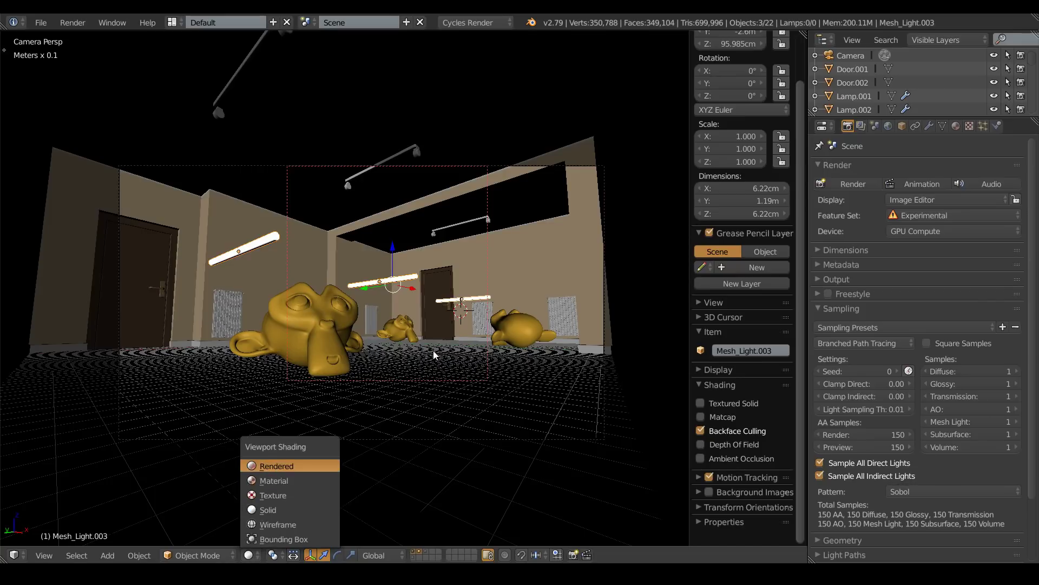
key("Return")
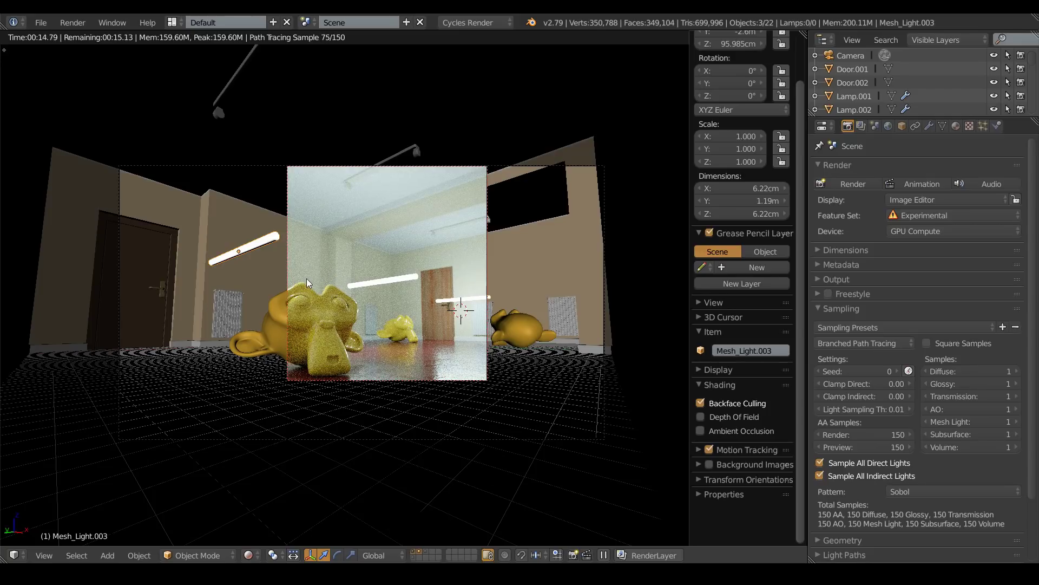
key("g")
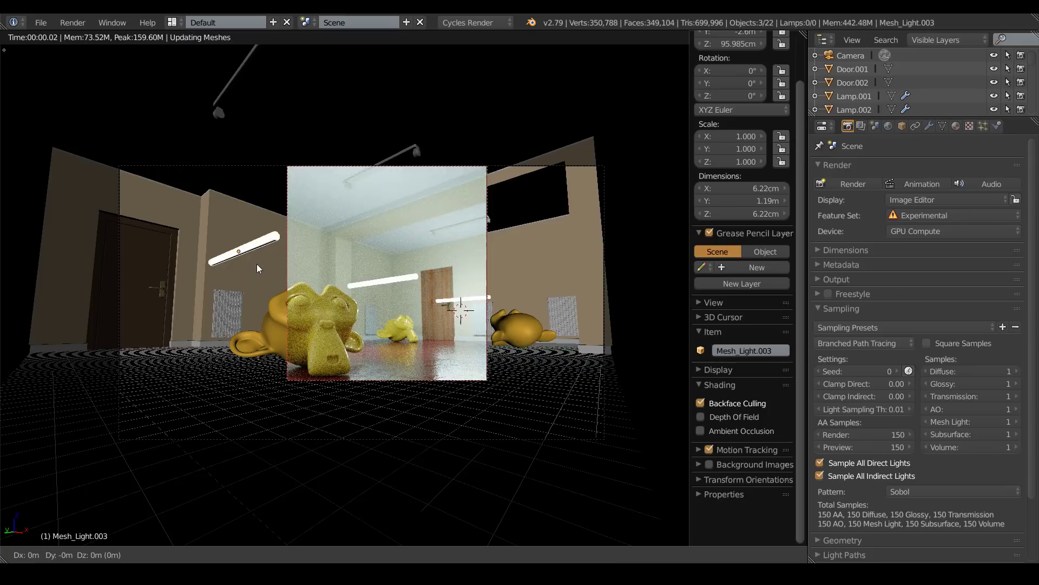
key("z")
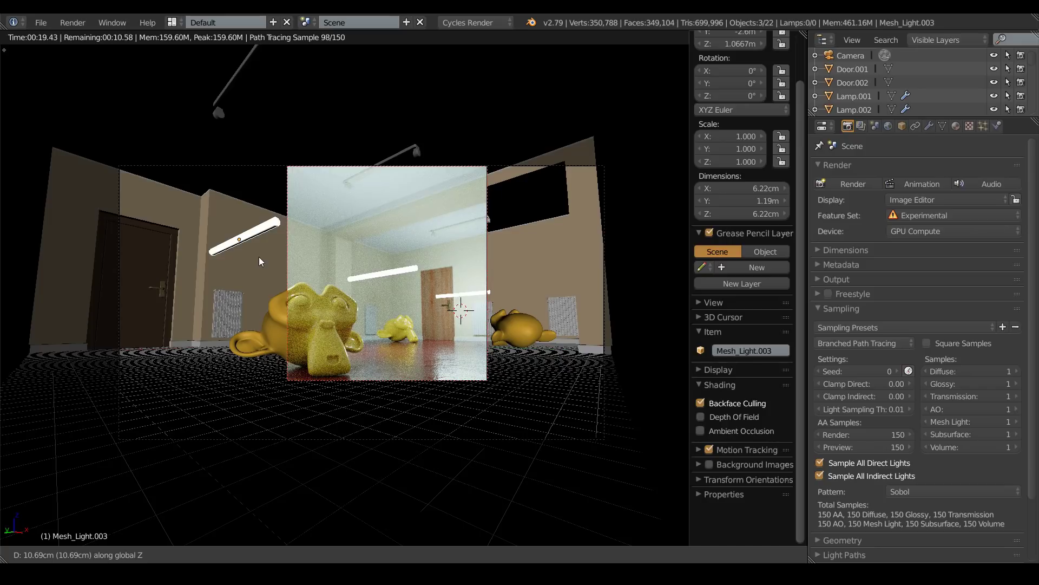
left_click(259, 257)
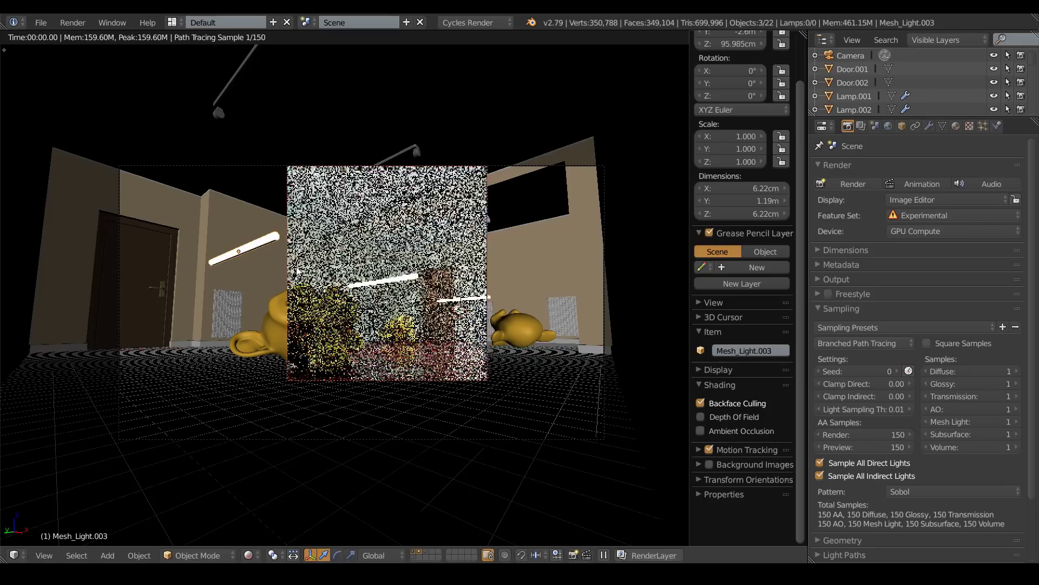
Return the viewport to solid shading and lift the three mesh lights to 2.6 m
left_click(256, 557)
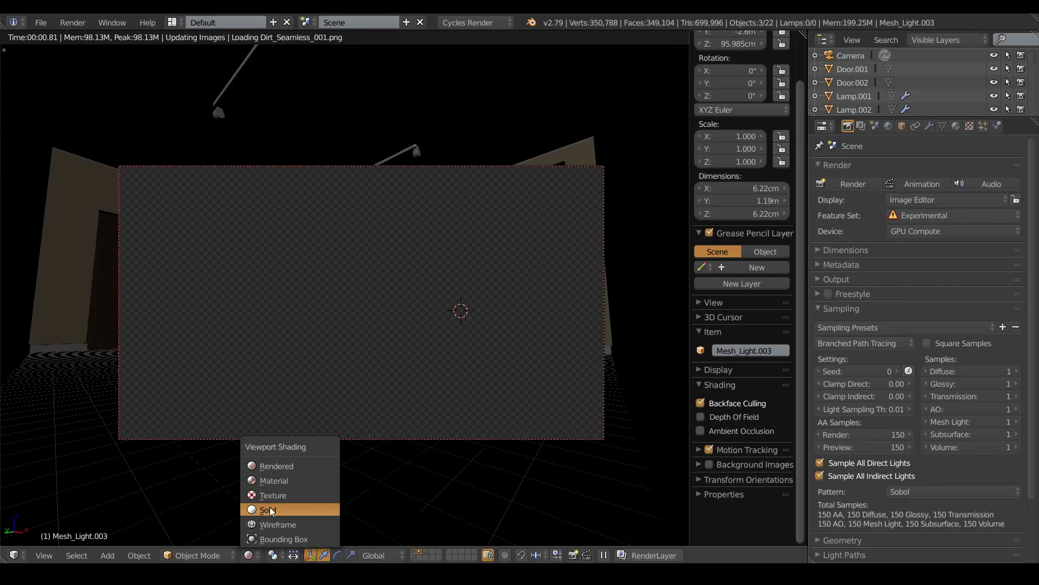
left_click(279, 510)
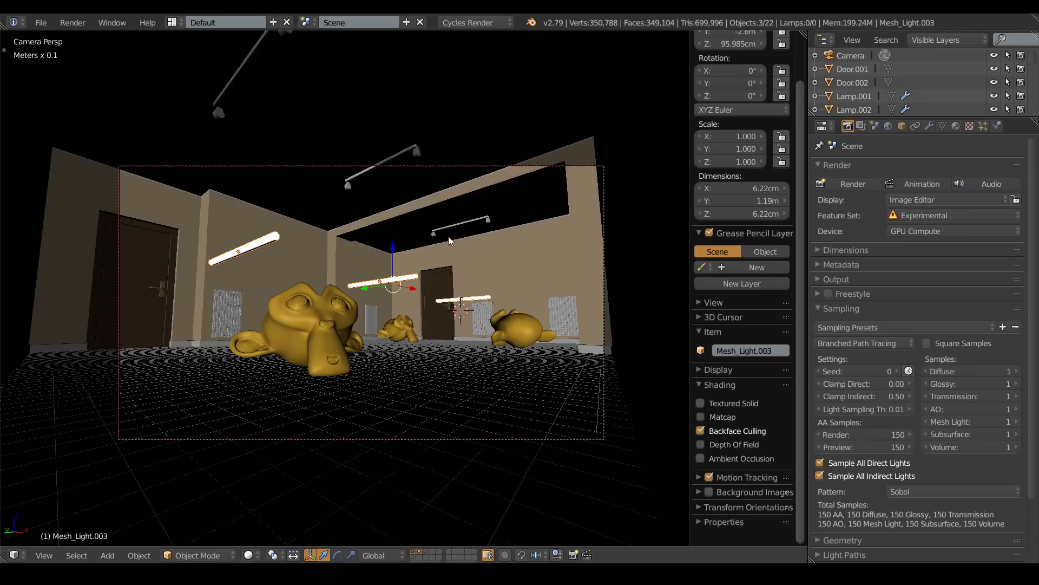
key("ctrl+z")
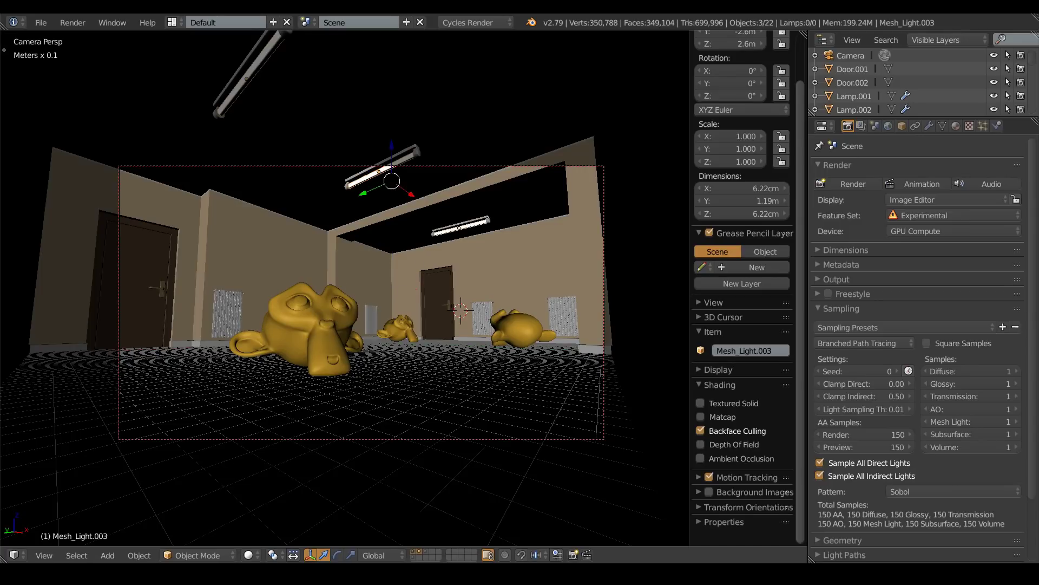
Show the area-lamp layer, select Area.002, and display the room alongside the lamps in camera view
left_click(424, 551)
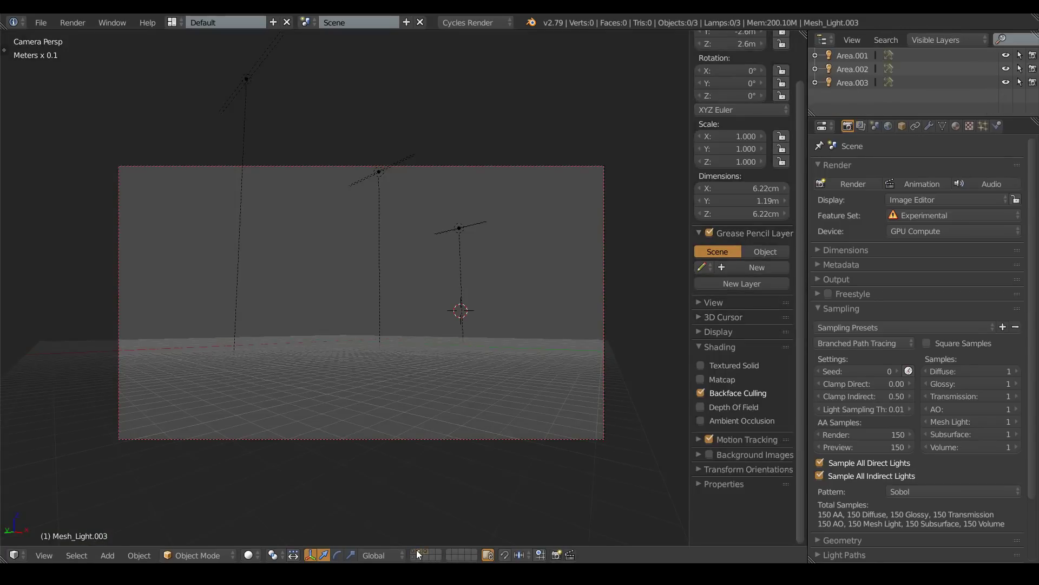
left_click(415, 550, "shift")
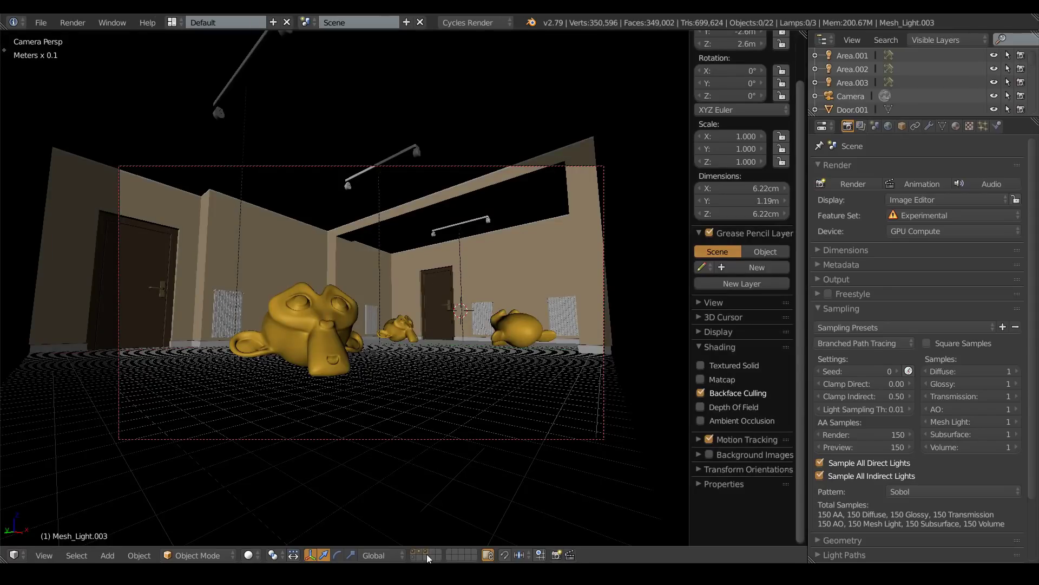
left_click(420, 550, "shift")
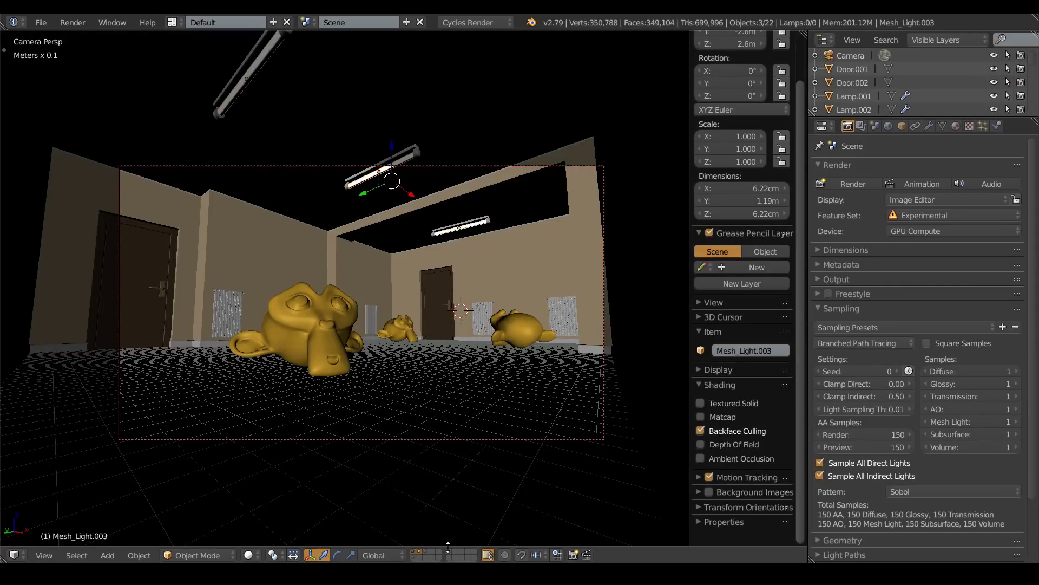
left_click(424, 551)
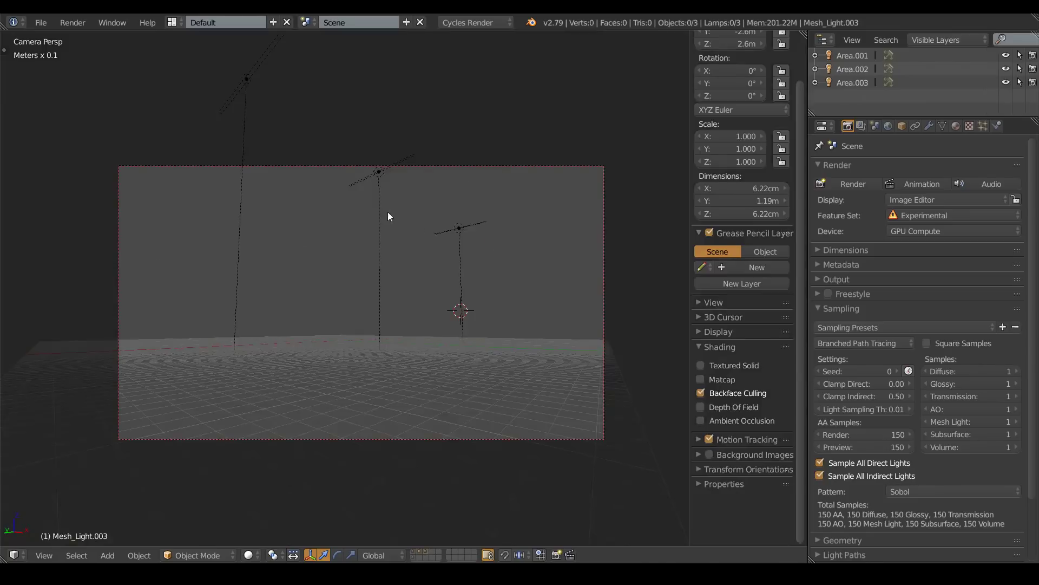
middle_click_drag(388, 212, 352, 283)
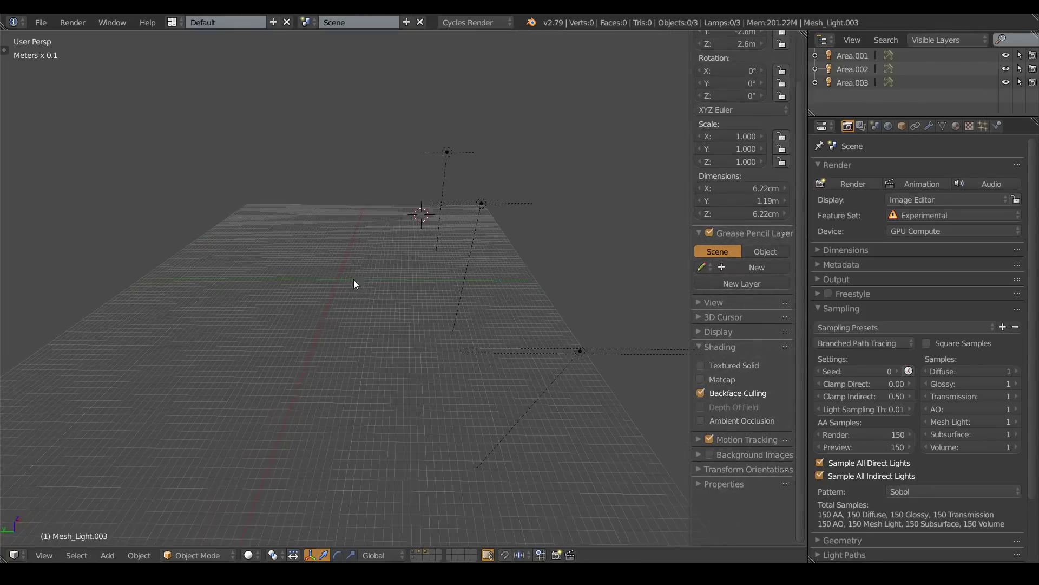
right_click(479, 204)
middle_click_drag(517, 281, 483, 219)
key("KP_0")
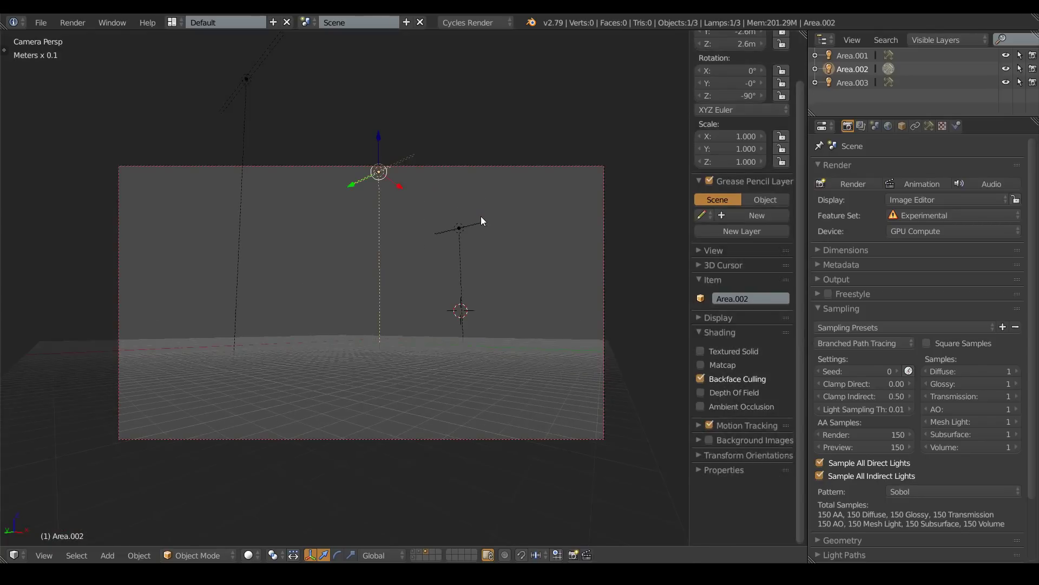
left_click(421, 551, "shift")
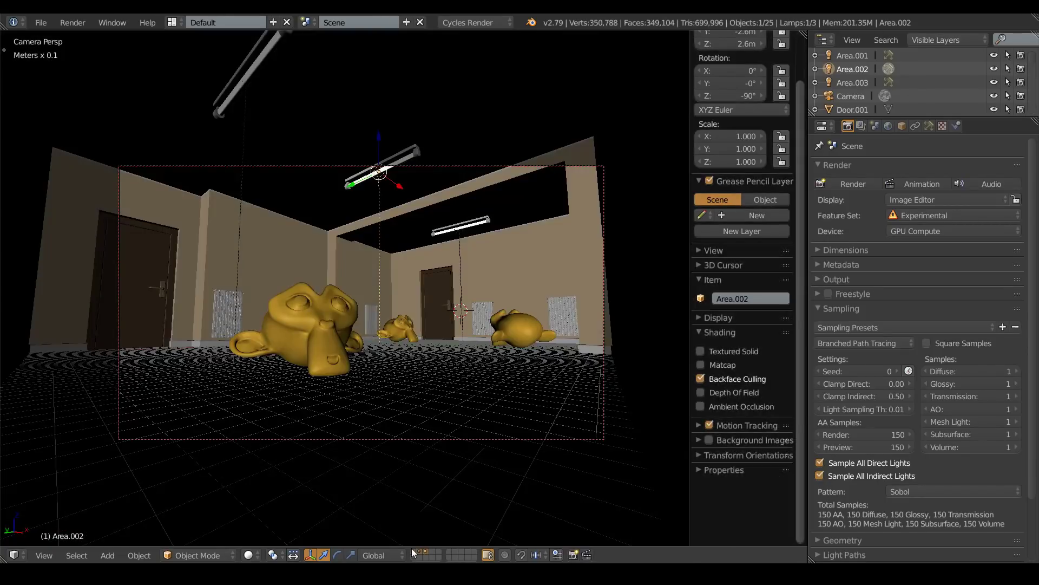
Switch the viewport to Rendered shading for a live preview of the room
left_click(250, 556)
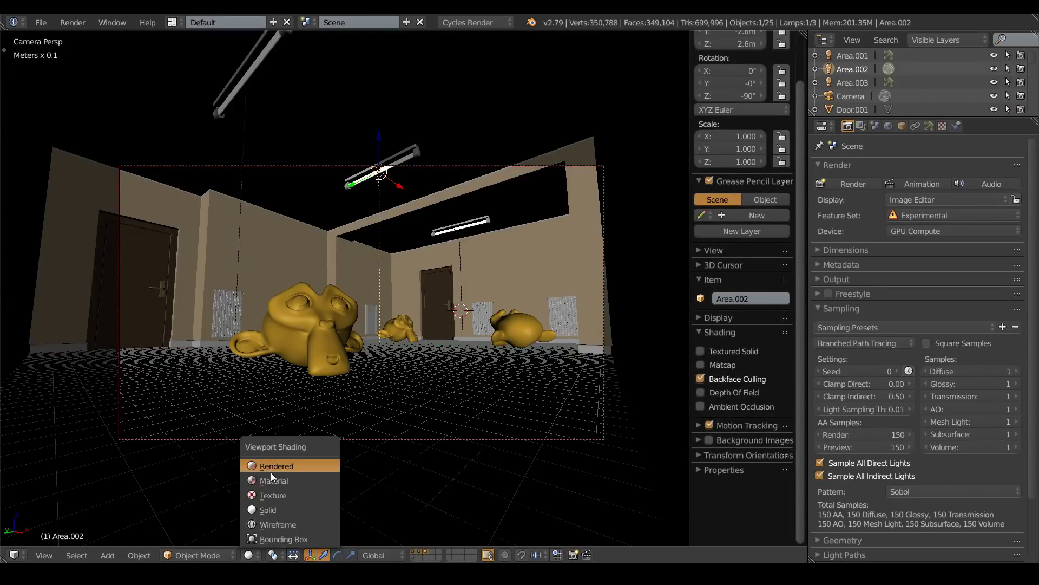
key("Return")
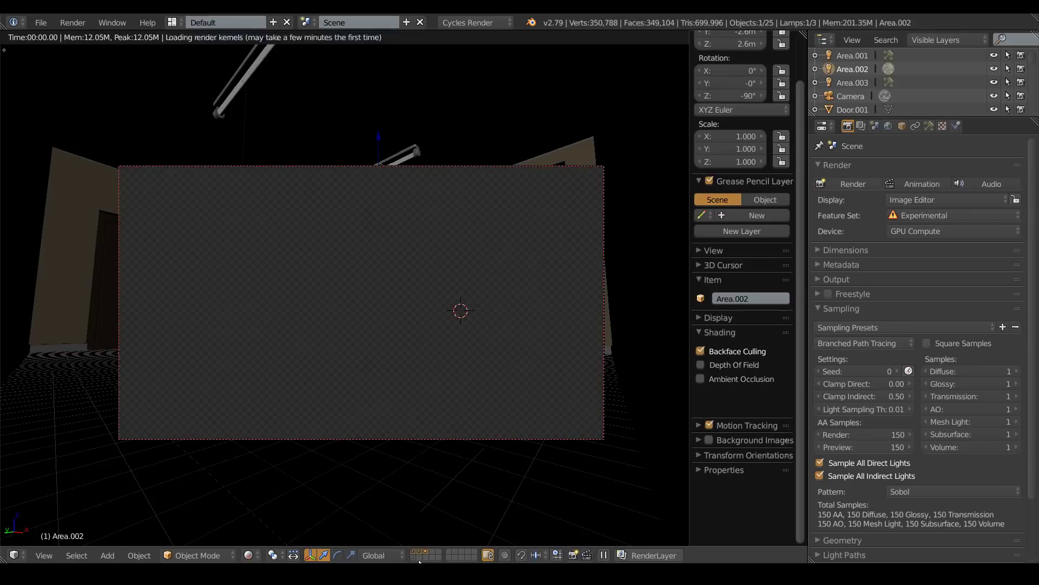
left_click(420, 551, "shift")
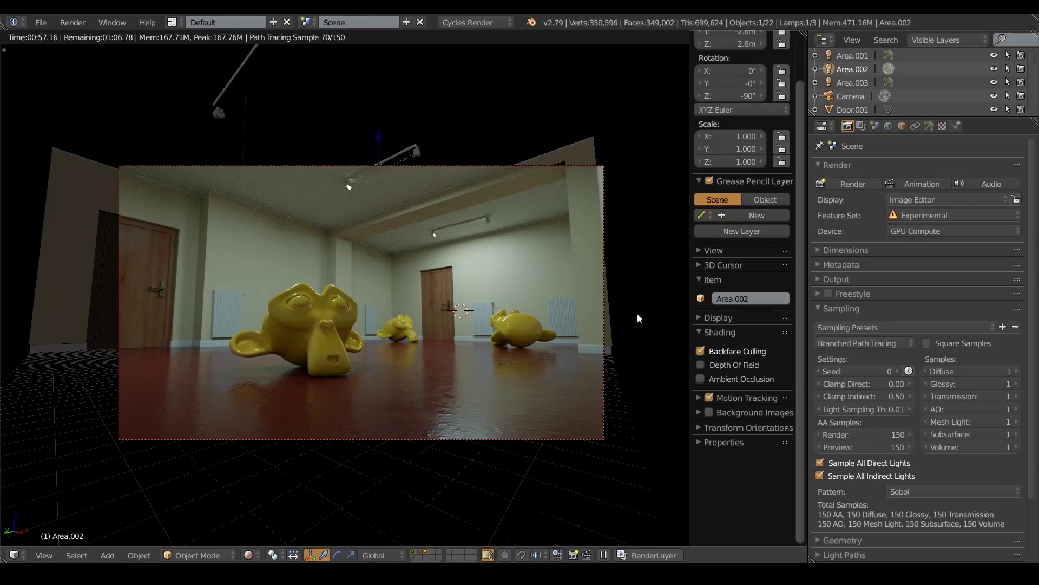
Set Clamp Indirect to 0.00, restarting the live render
left_click(879, 397)
type("0")
key("Return")
Select tube lights Lamp.002 and Lamp.003 and bring up the render Device choices
right_click(414, 150)
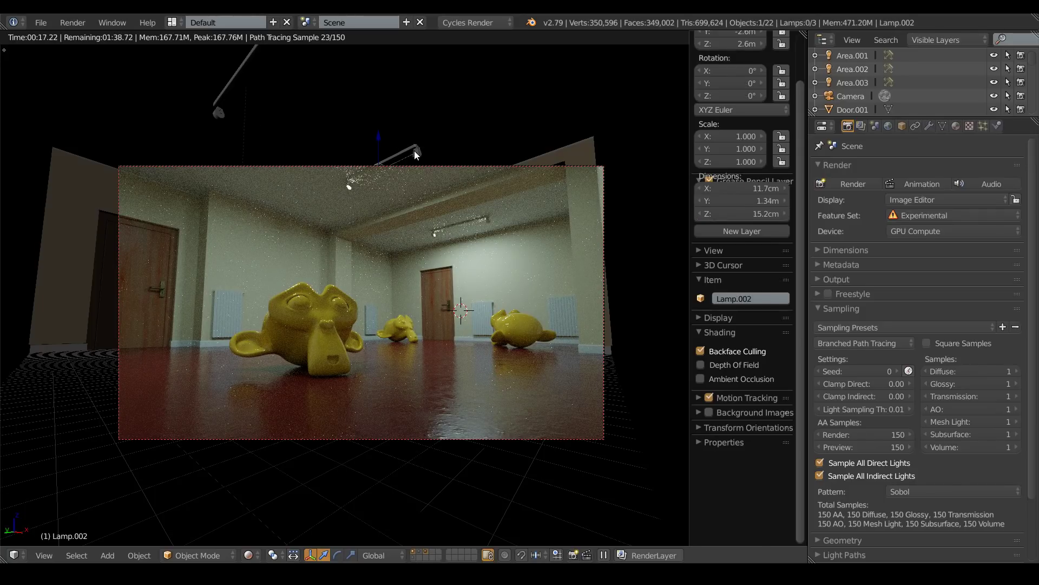
right_click(488, 219, "shift")
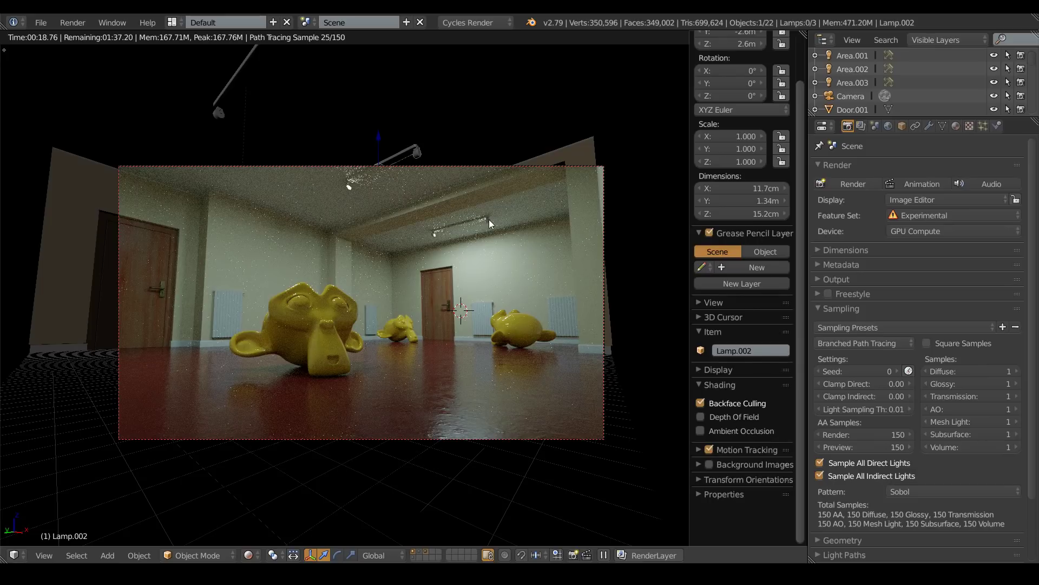
left_click(914, 230)
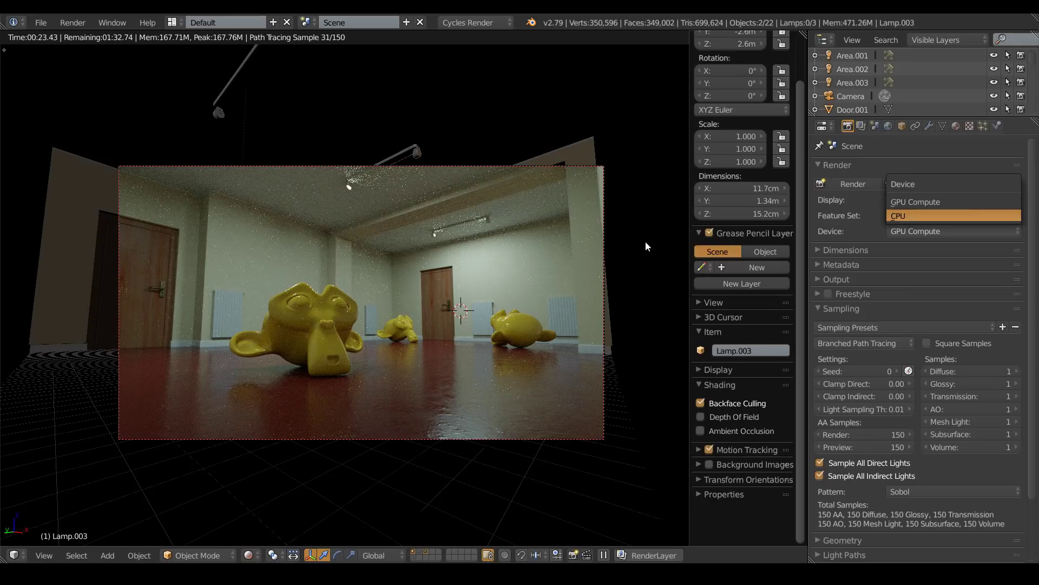
Switch rendering to CPU, select Lamp.001–003 in solid shading, then deselect all
key("Return")
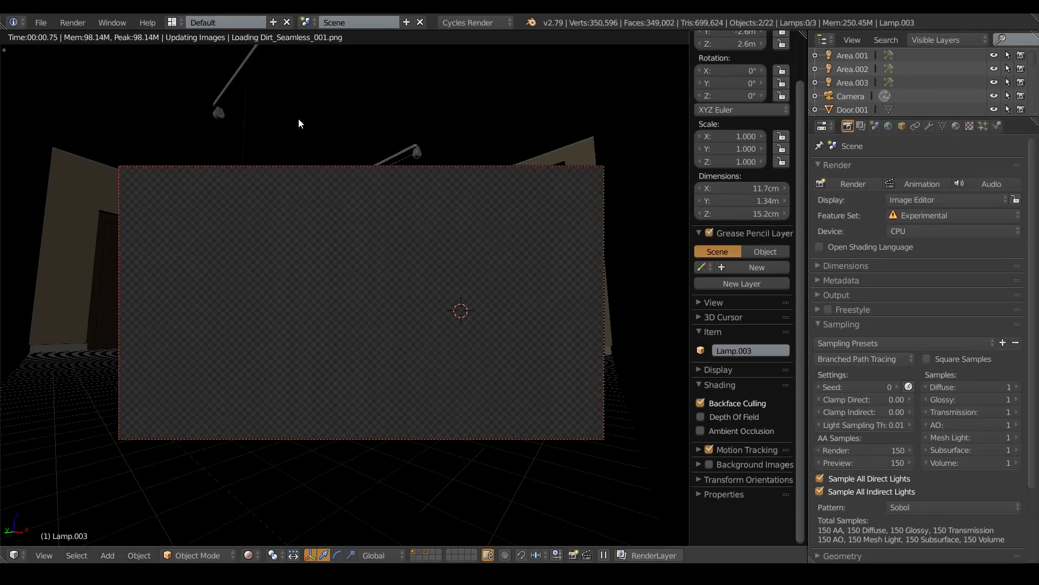
right_click(215, 119)
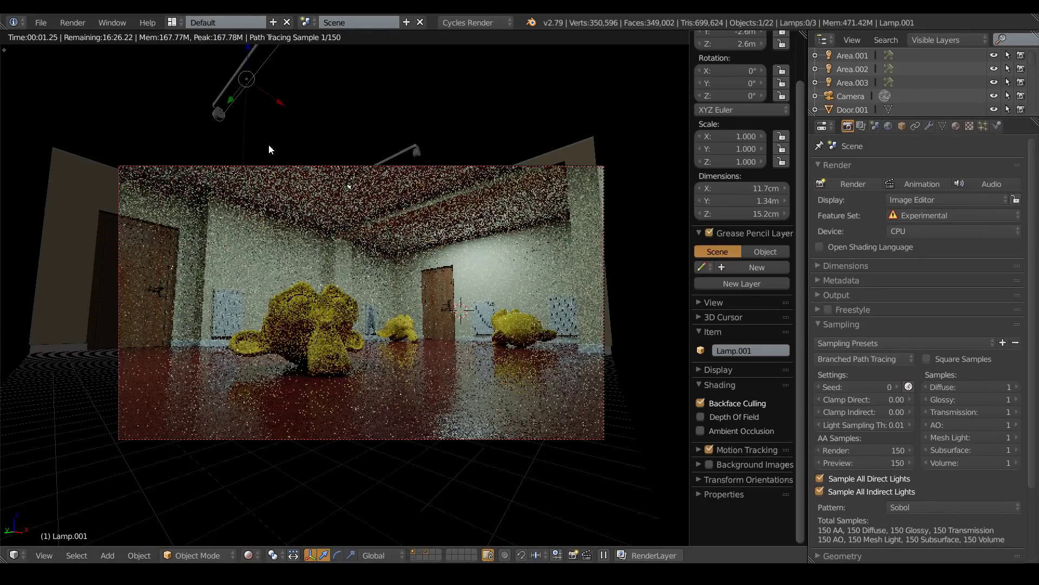
right_click(419, 148, "shift")
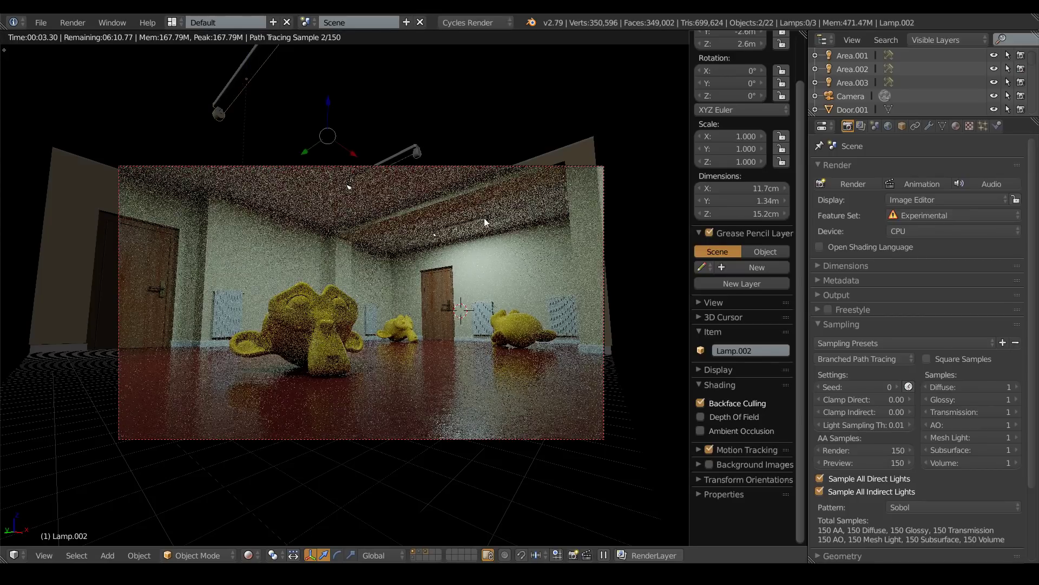
left_click(248, 555)
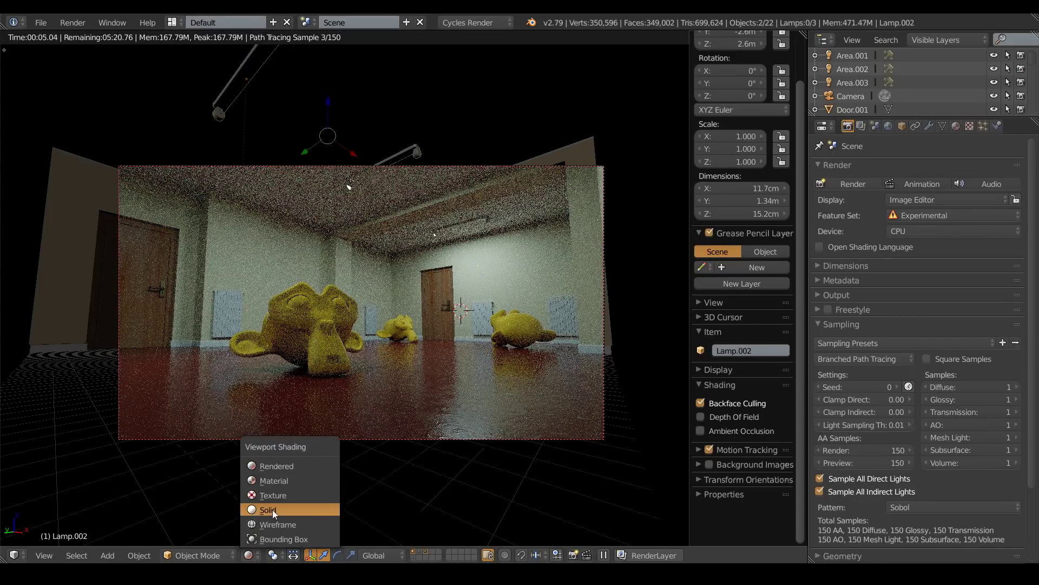
key("Return")
right_click(489, 219, "shift")
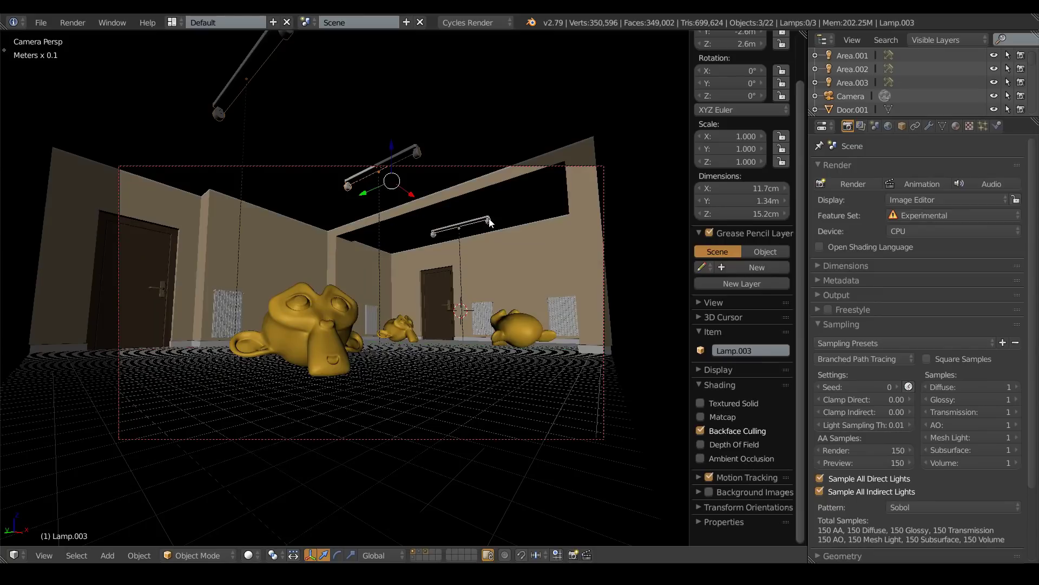
key("a")
Return to Rendered shading and limit the live render to a border around the room's centre
left_click(253, 554)
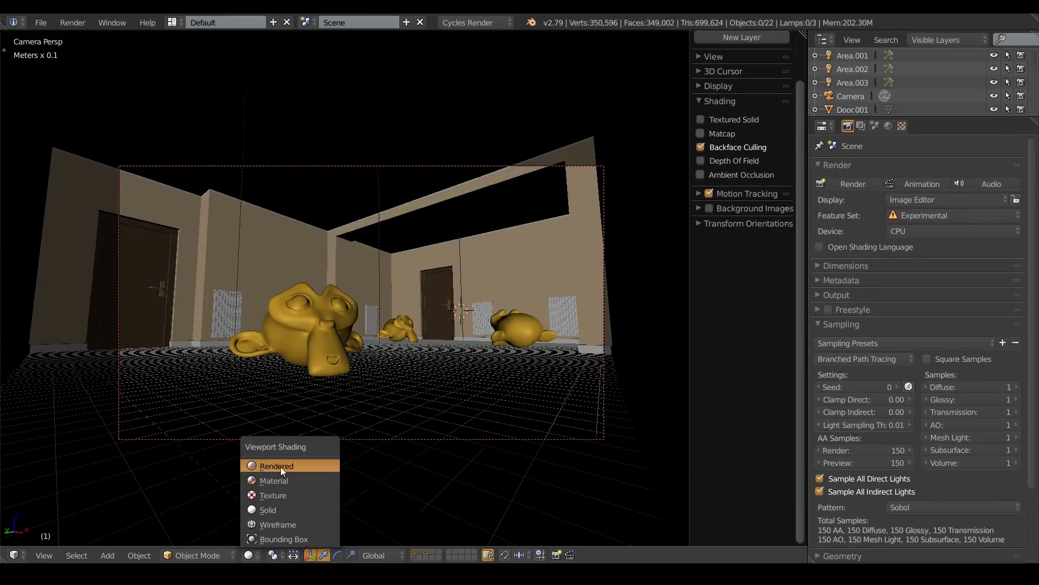
key("Return")
key("ctrl+b")
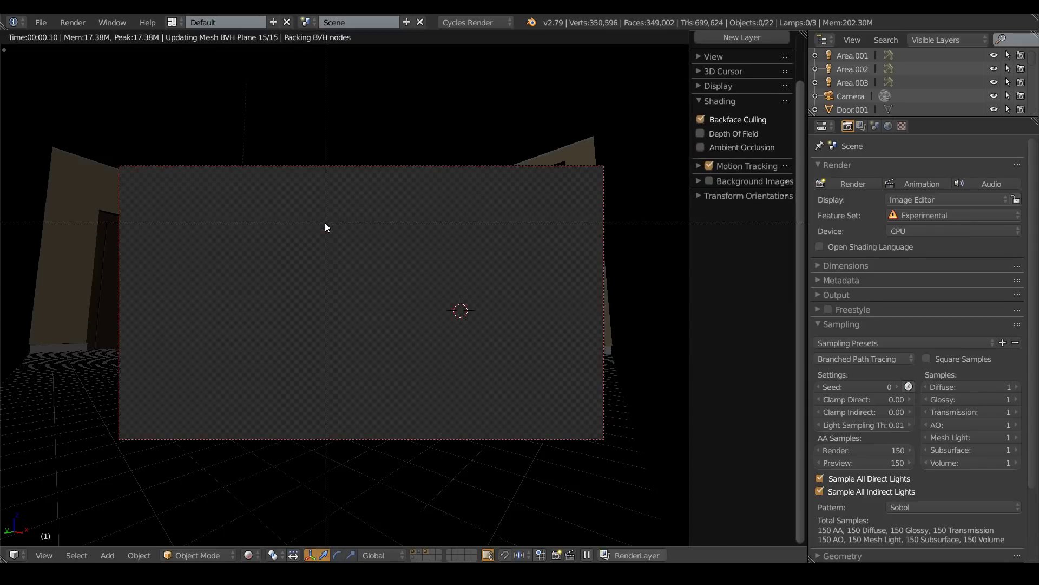
left_click_drag(307, 223, 522, 410)
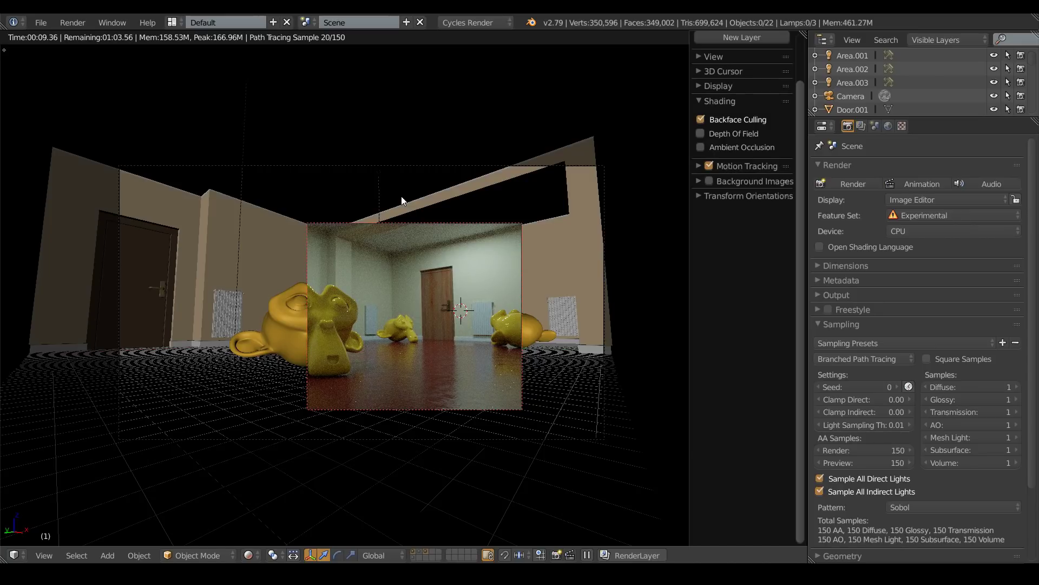
Switch to solid shading, hide the area-lamp layer, and clear the render border
left_click(248, 554)
left_click(303, 509)
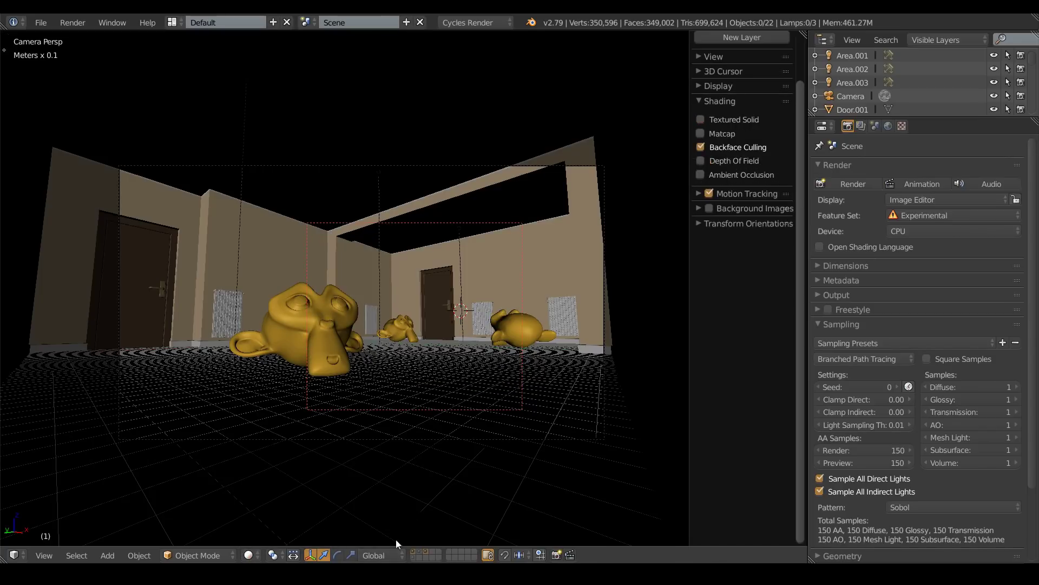
left_click(424, 550)
left_click(420, 550, "shift")
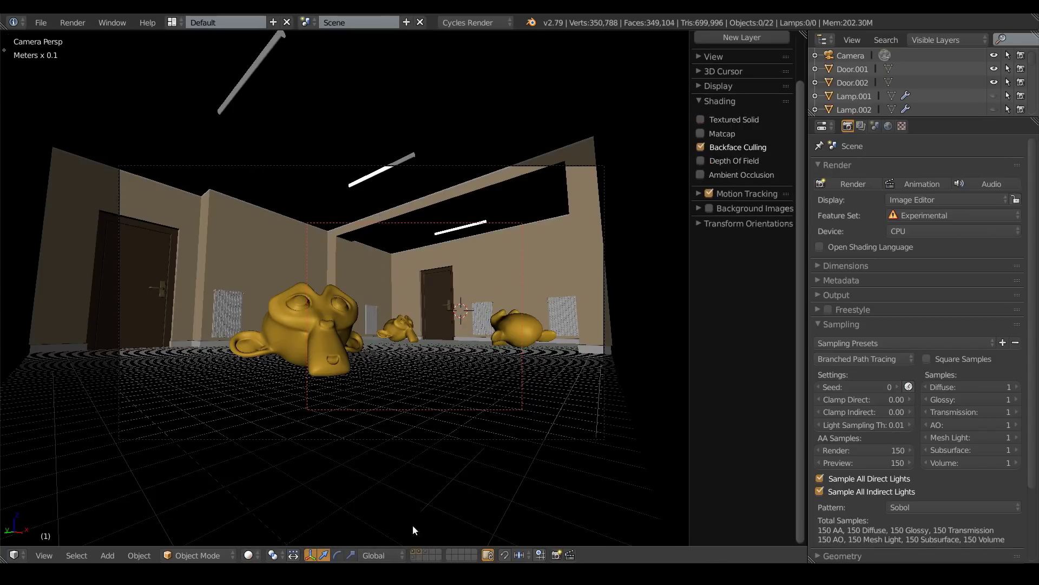
key("ctrl+alt+b")
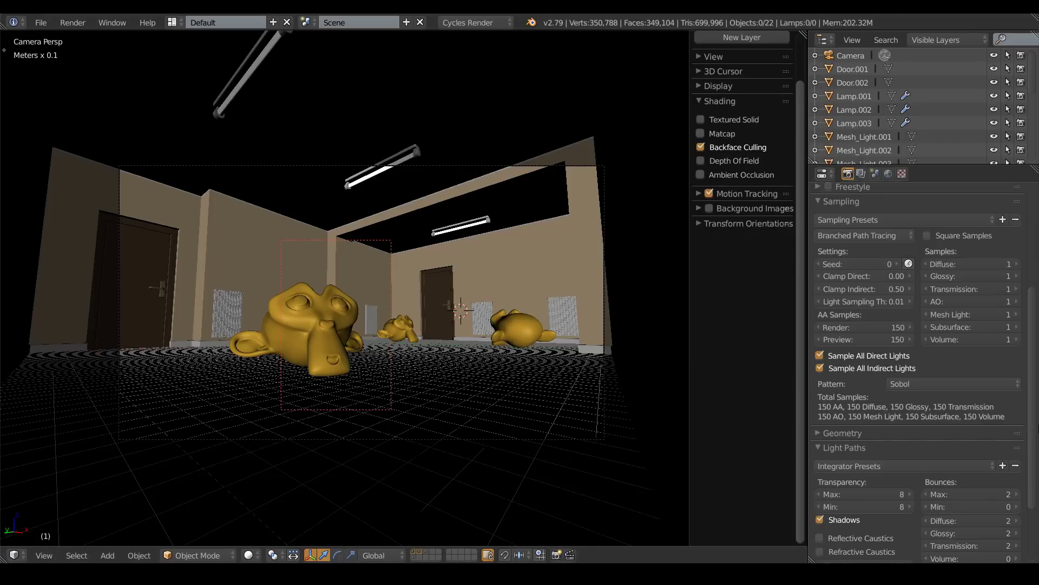
Lower maximum light bounces to 0 and box-select across the camera frame
left_click(927, 495)
left_click(927, 495)
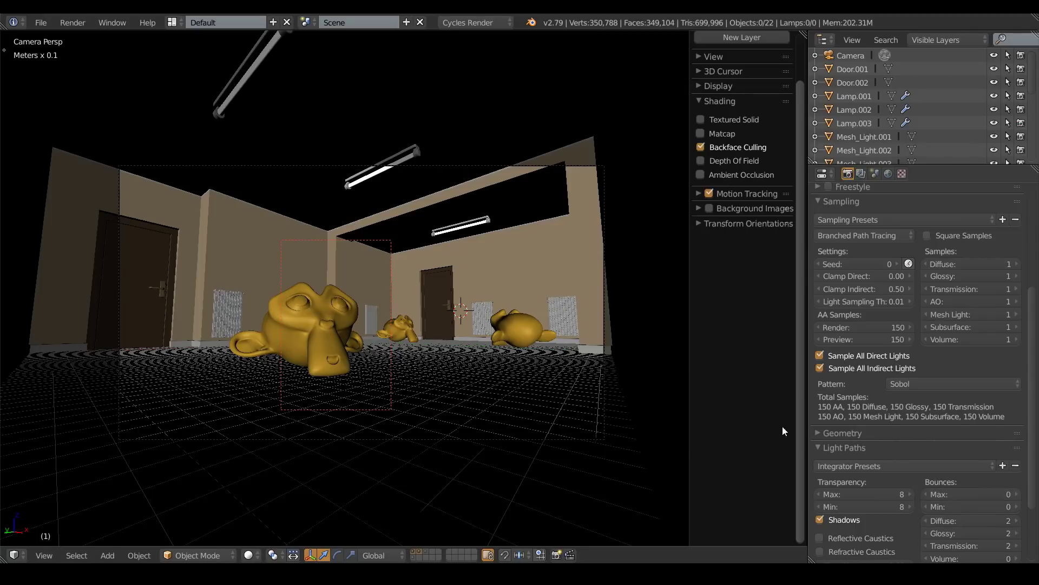
key("ctrl+b")
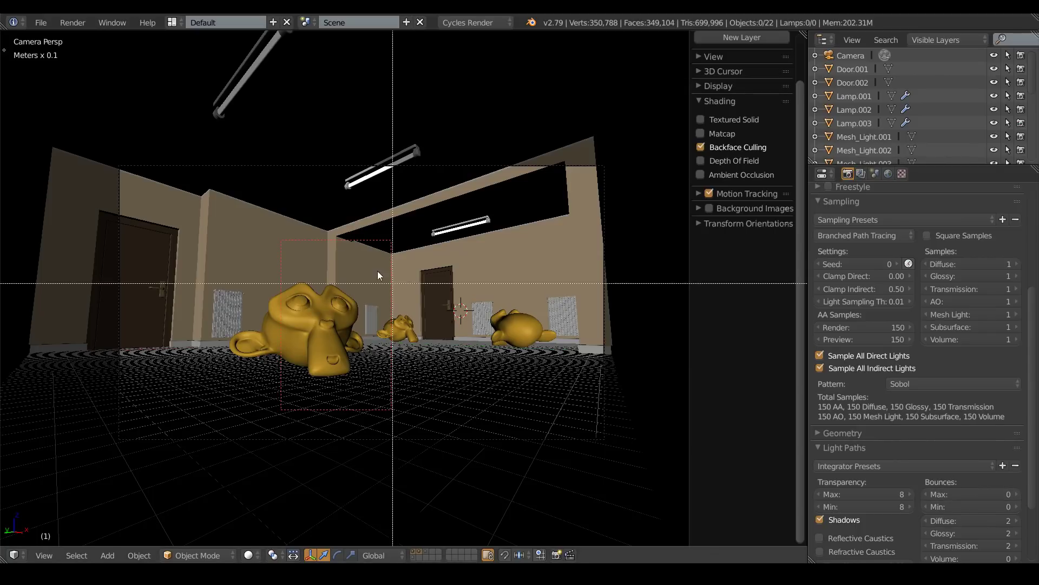
left_click_drag(278, 143, 433, 457)
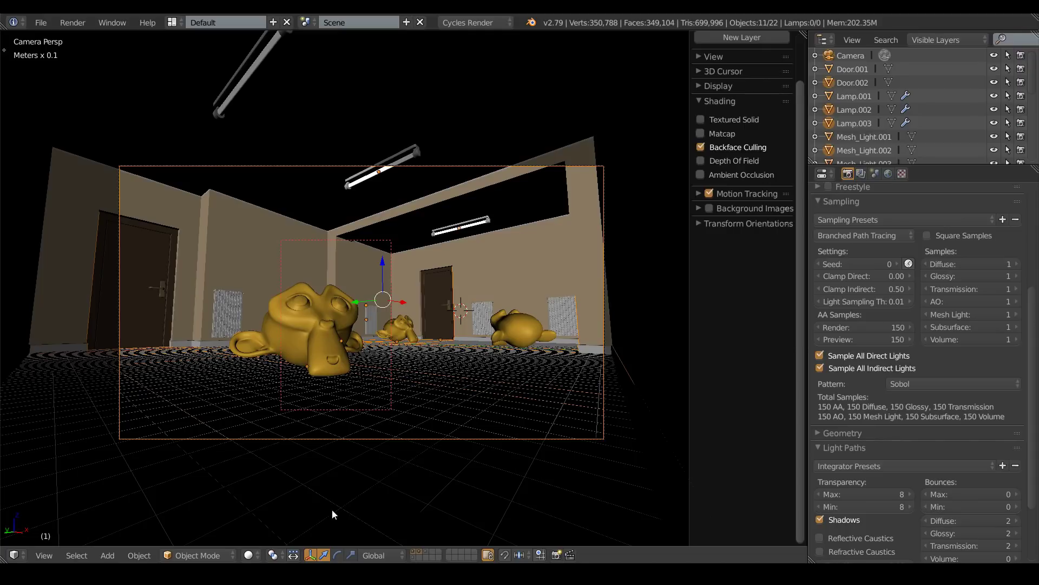
Box-select objects around the front monkey head, then deselect everything
key("b")
left_click_drag(296, 239, 470, 453)
key("a")
key("b")
left_click_drag(277, 292, 292, 339)
left_click_drag(330, 390, 404, 460)
key("a")
key("b")
left_click_drag(360, 321, 398, 406)
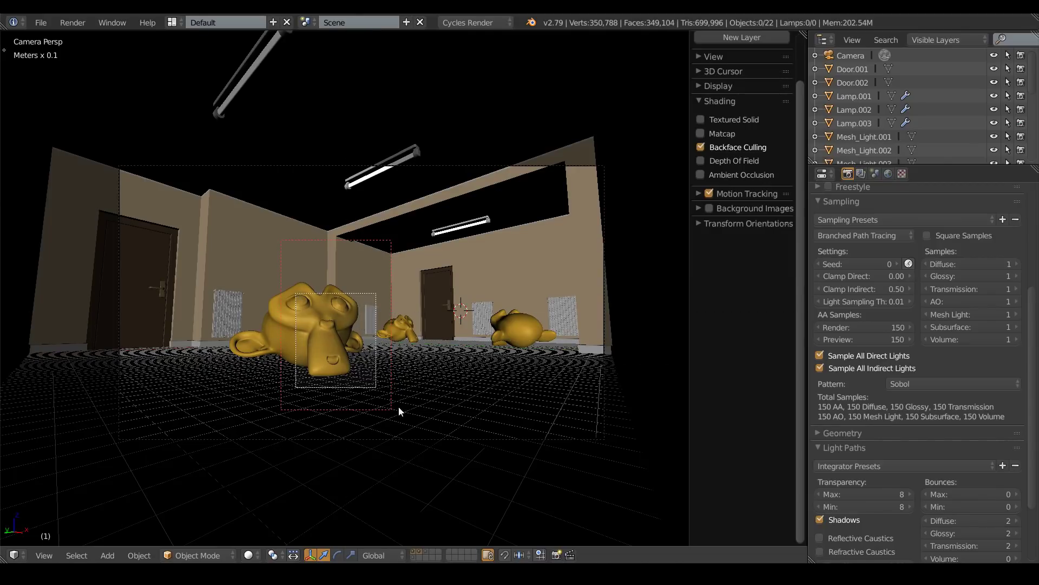
key("a")
Shift the view slightly and bring up the viewport shading menu
middle_click_drag(459, 416, 464, 365, "shift")
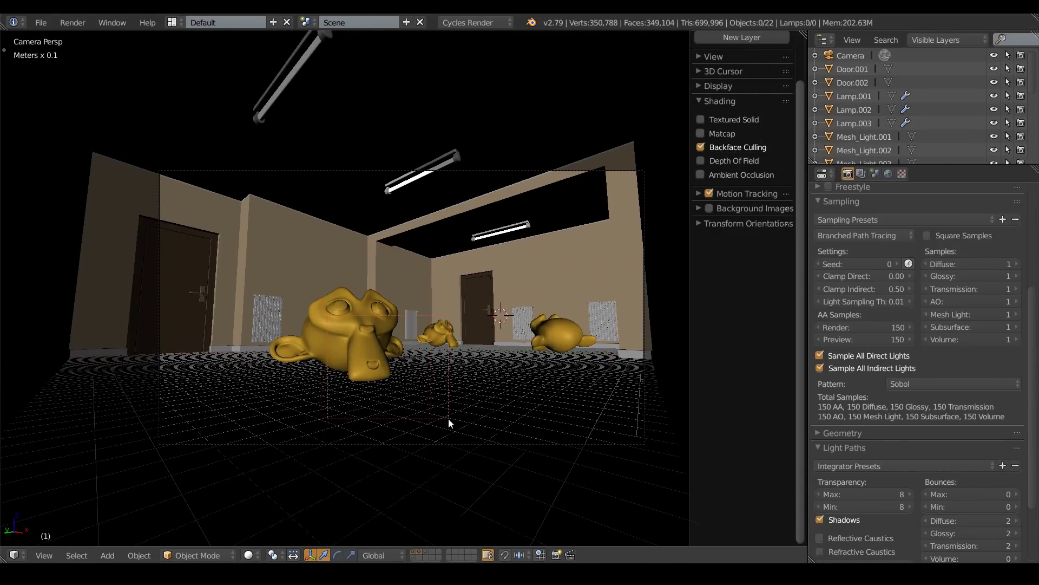
left_click(251, 554)
scroll(915, 295, "up", 6)
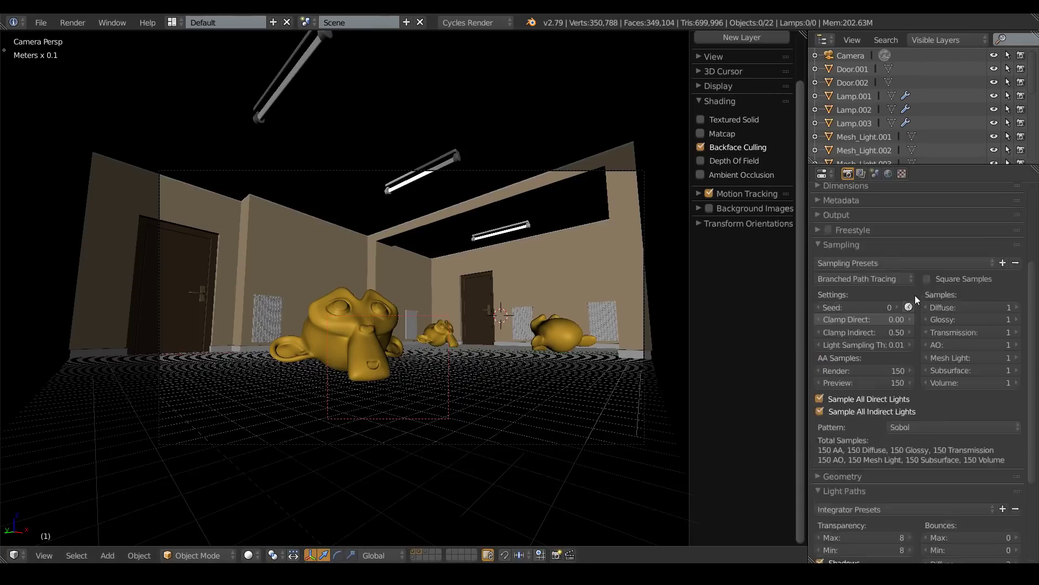
left_click(249, 555)
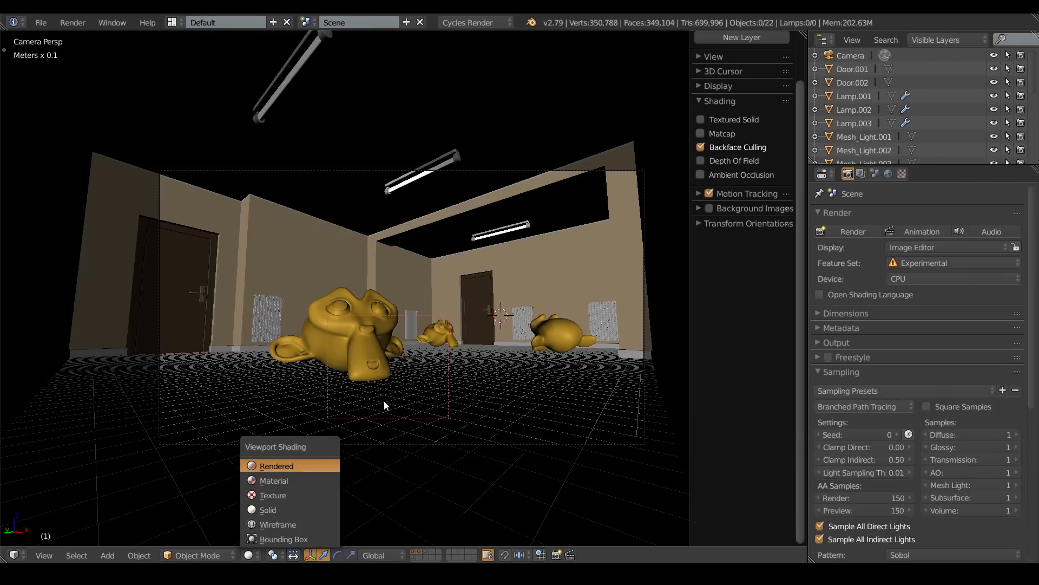
Switch to rendered preview limited to a tall central border around the front Suzanne
key("Return")
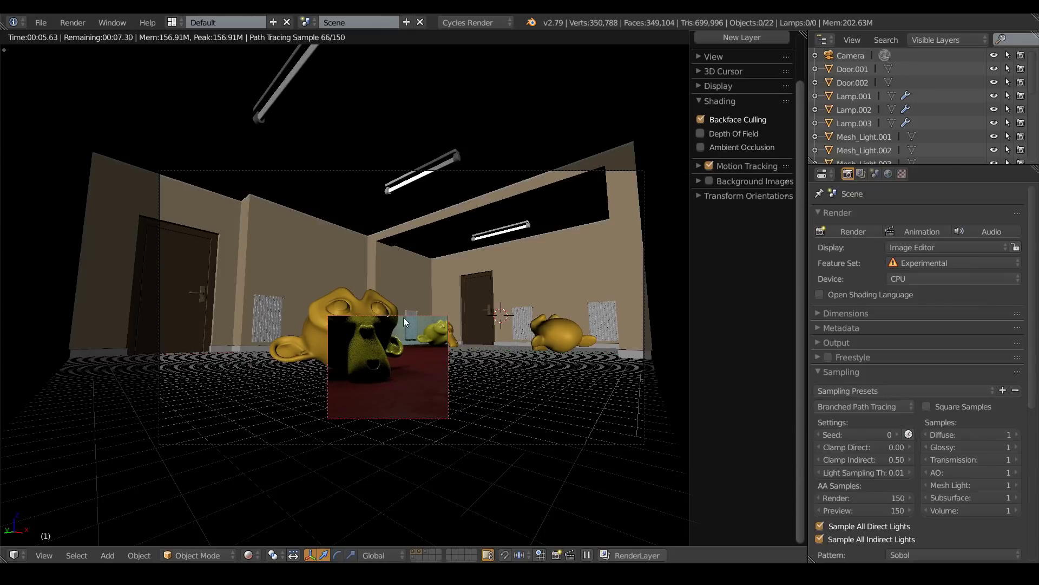
key("ctrl+b")
left_click_drag(307, 268, 479, 405)
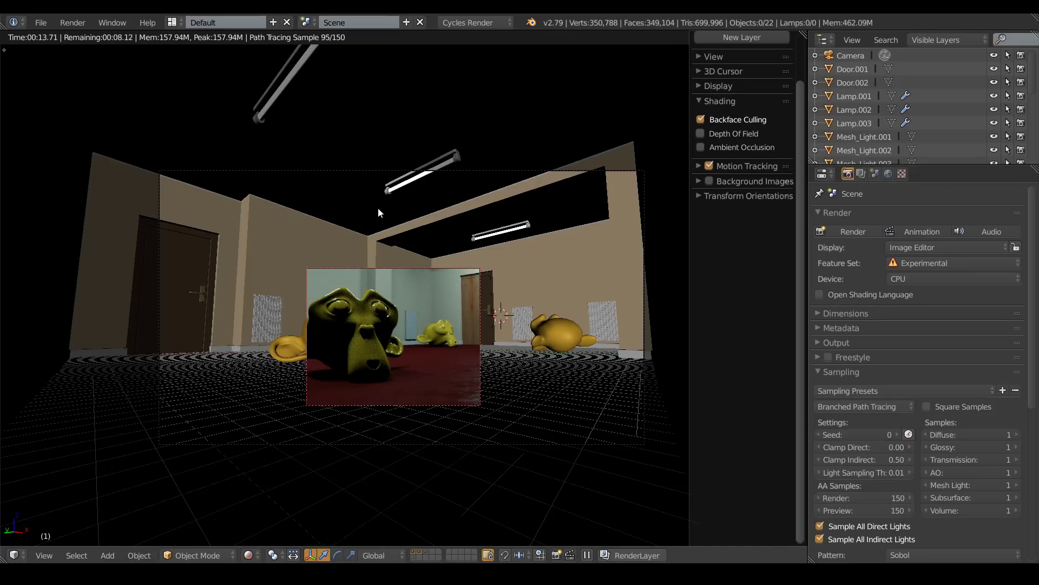
key("ctrl+b")
left_click_drag(344, 129, 469, 386)
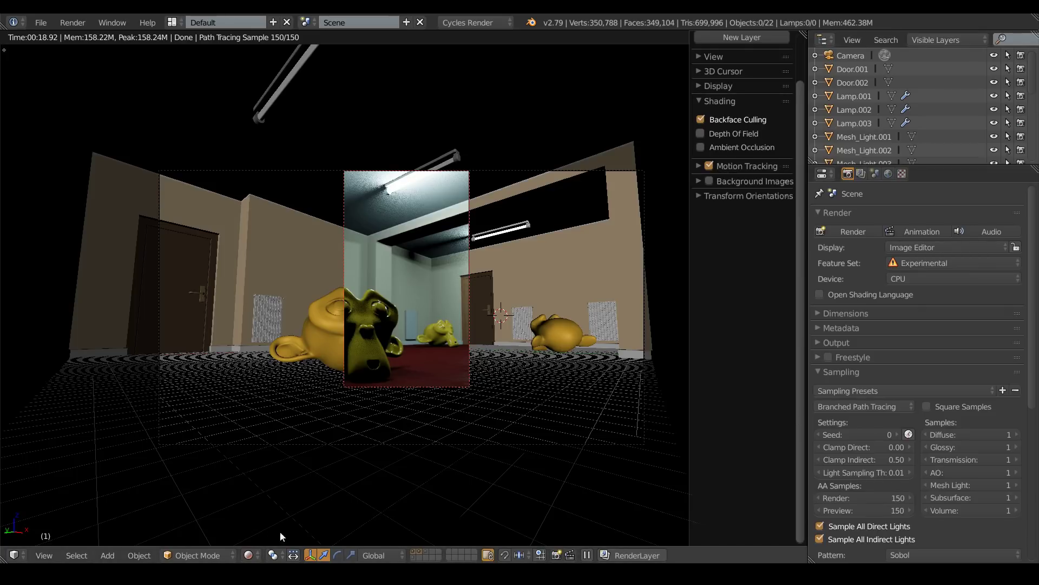
Switch the viewport to Solid shading and set 250 AA render samples and 3 mesh light samples
left_click(258, 556)
left_click(273, 510)
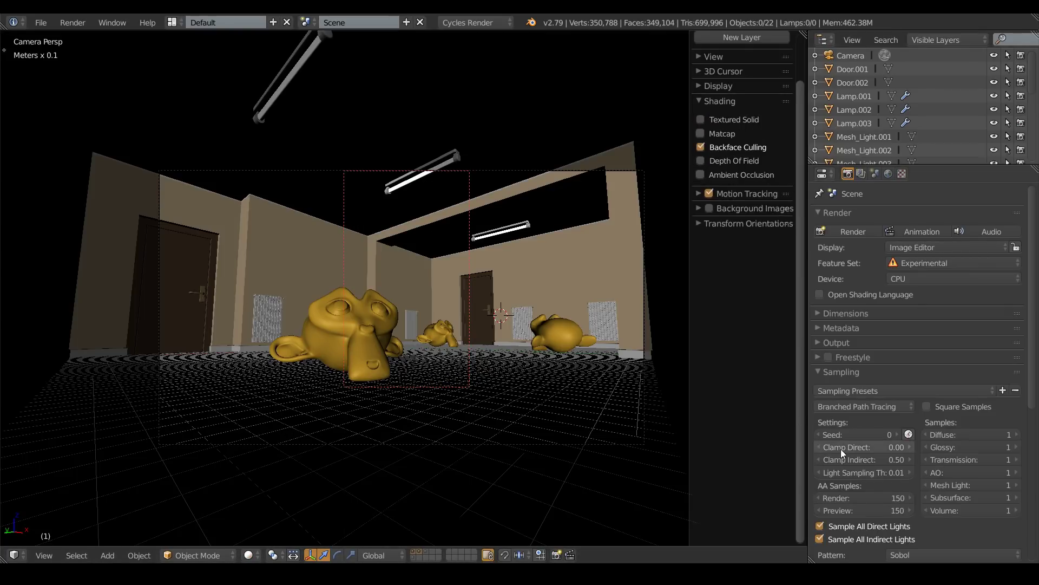
left_click(860, 498)
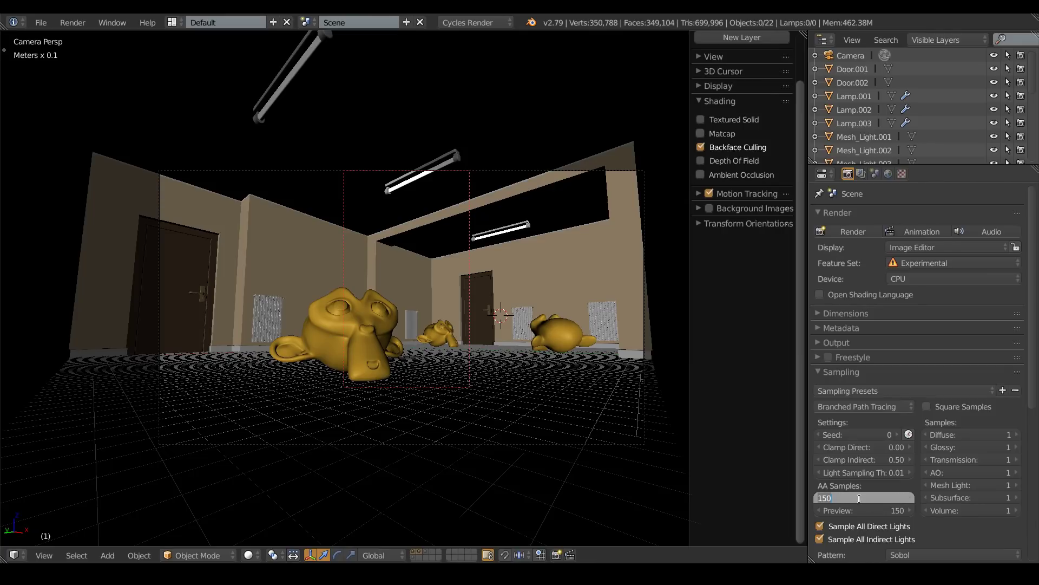
type("250")
key("Return")
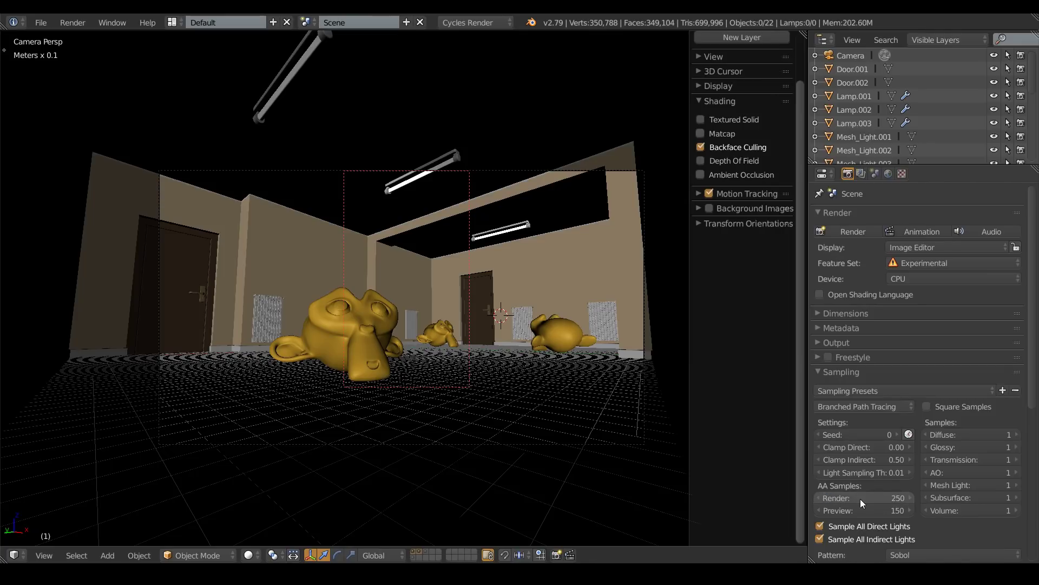
left_click(1016, 485)
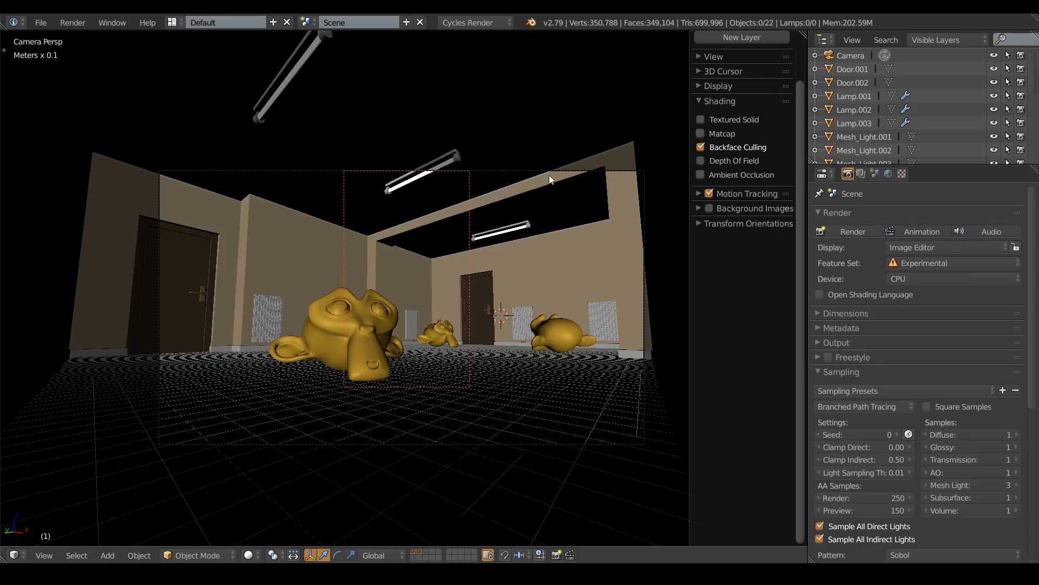
scroll(945, 434, "down", 5)
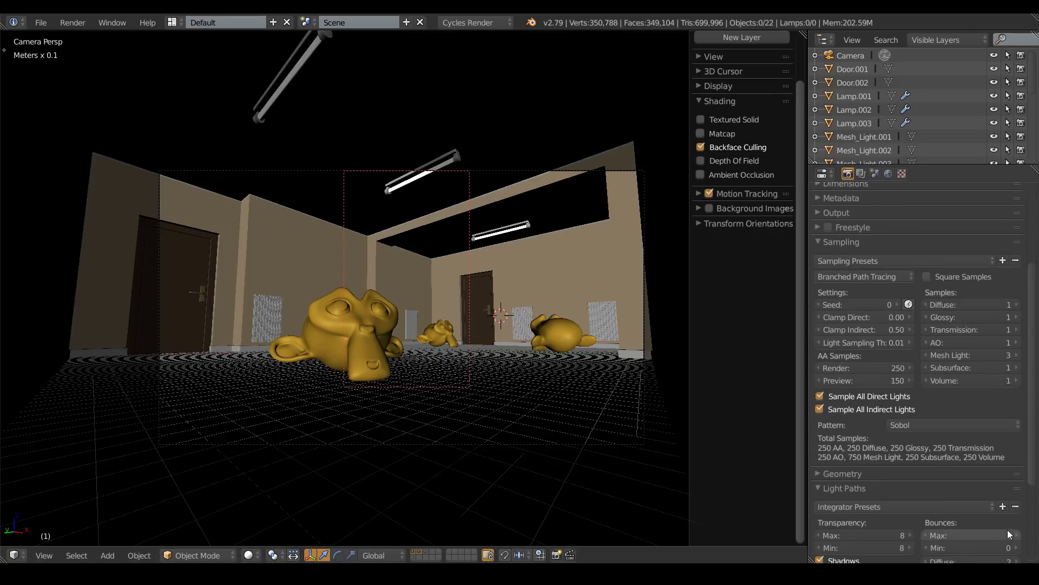
scroll(1008, 529, "down", 2)
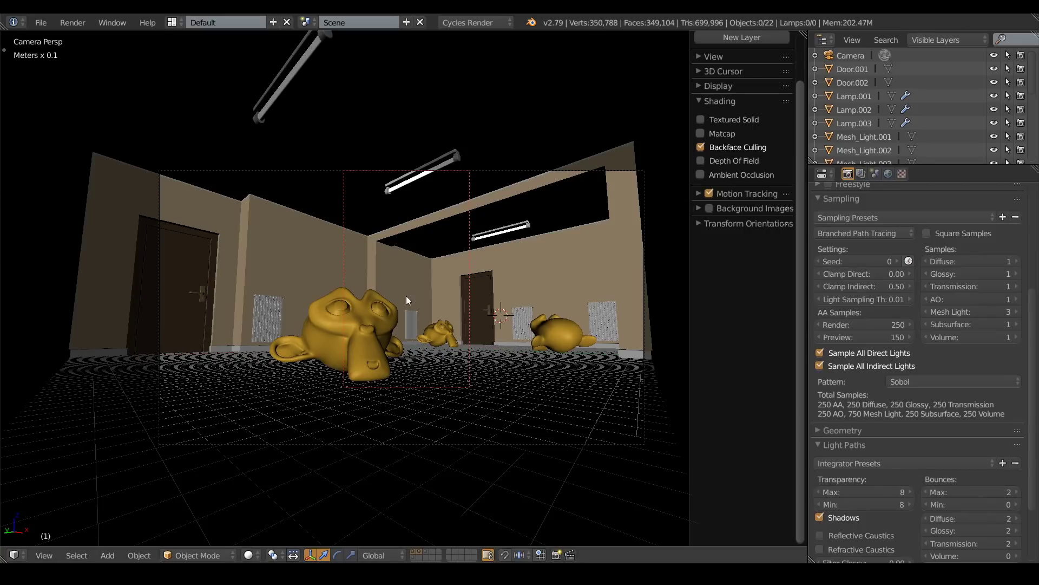
scroll(947, 405, "up", 8)
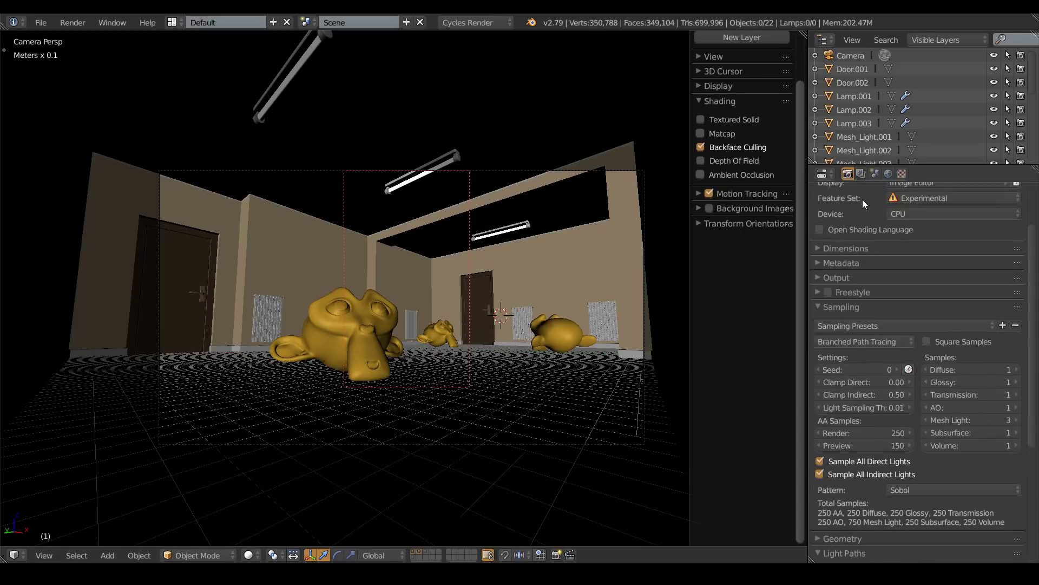
Enable Denoising on the render layer and clear the render border with Ctrl+Alt+B
left_click(860, 173)
left_click(829, 307)
left_click(818, 306)
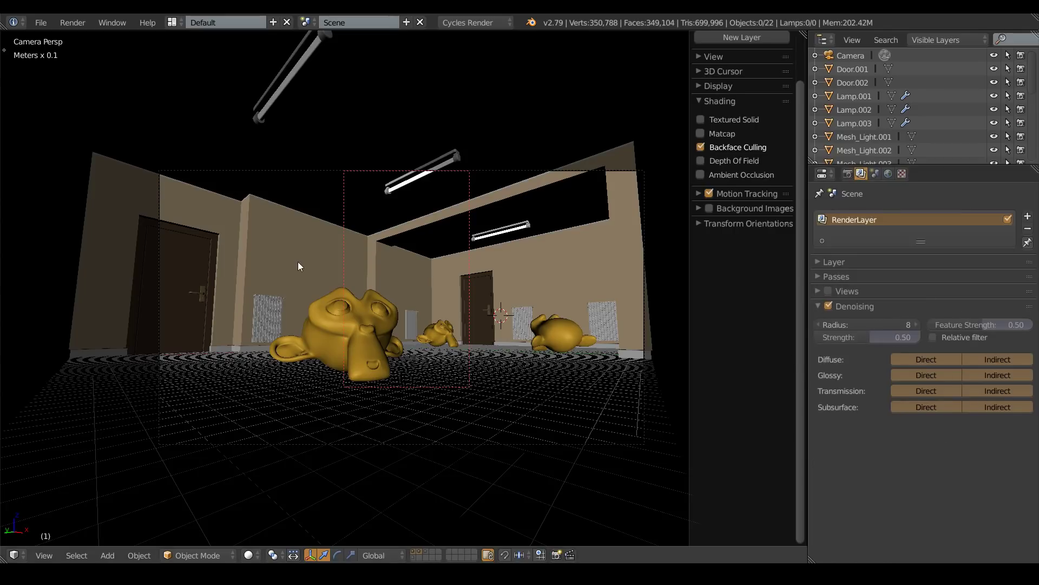
key("ctrl+alt+b")
middle_click_drag(442, 331, 406, 314, "shift")
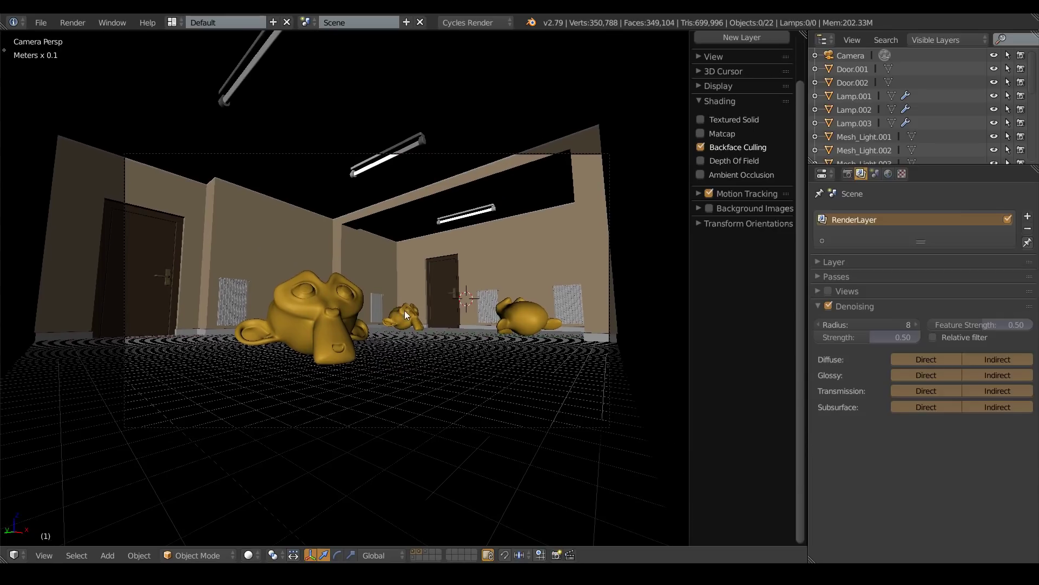
Set the render Device to GPU Compute
left_click(847, 174)
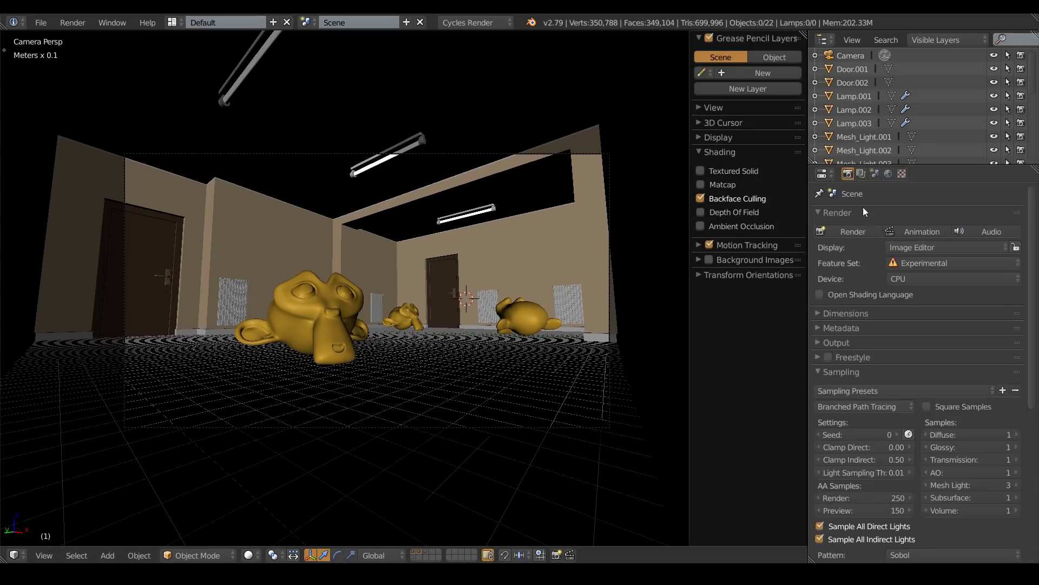
left_click(924, 273)
left_click(917, 245)
middle_click_drag(427, 289, 410, 286, "shift")
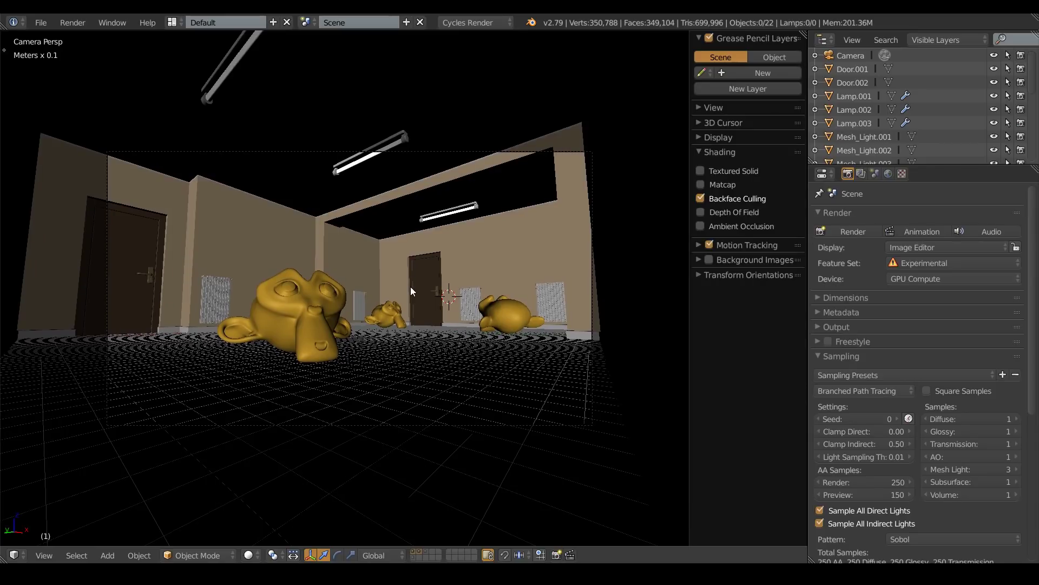
Render the camera view with F12 and zoom into the finished denoised image
key("F12")
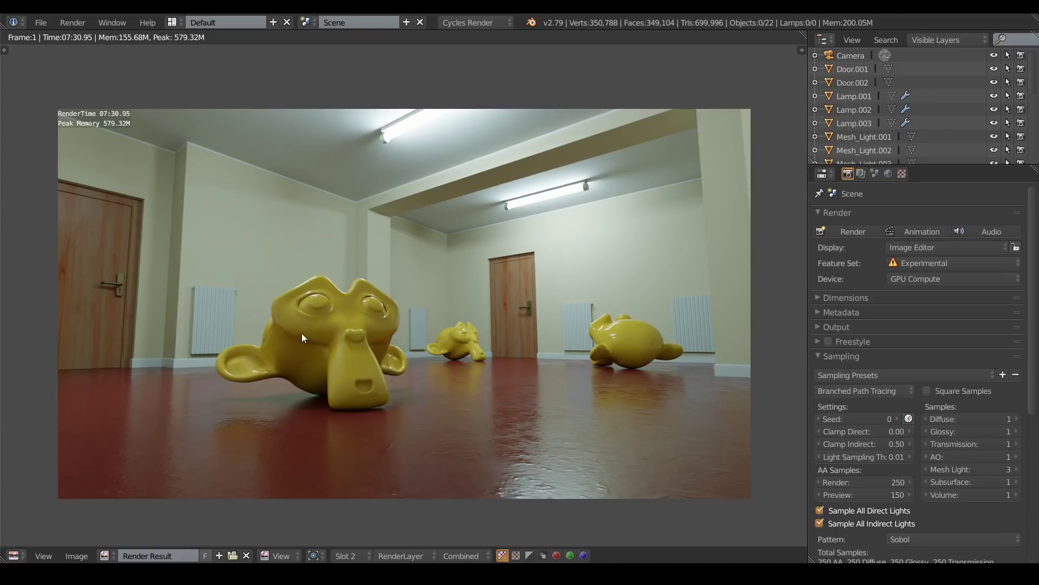
scroll(112, 115, "up", 3)
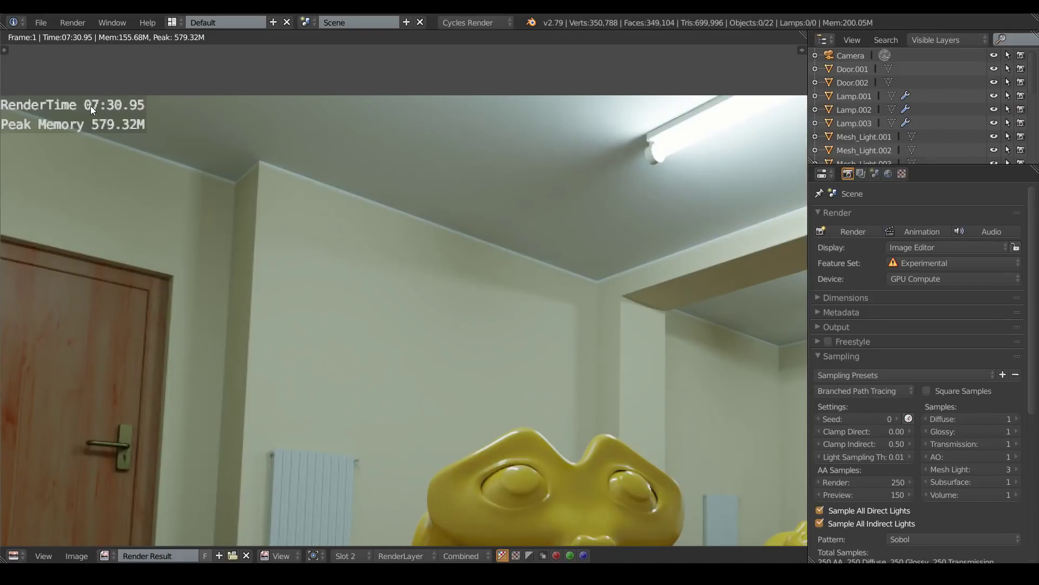
scroll(158, 216, "down", 5)
scroll(283, 290, "up", 4)
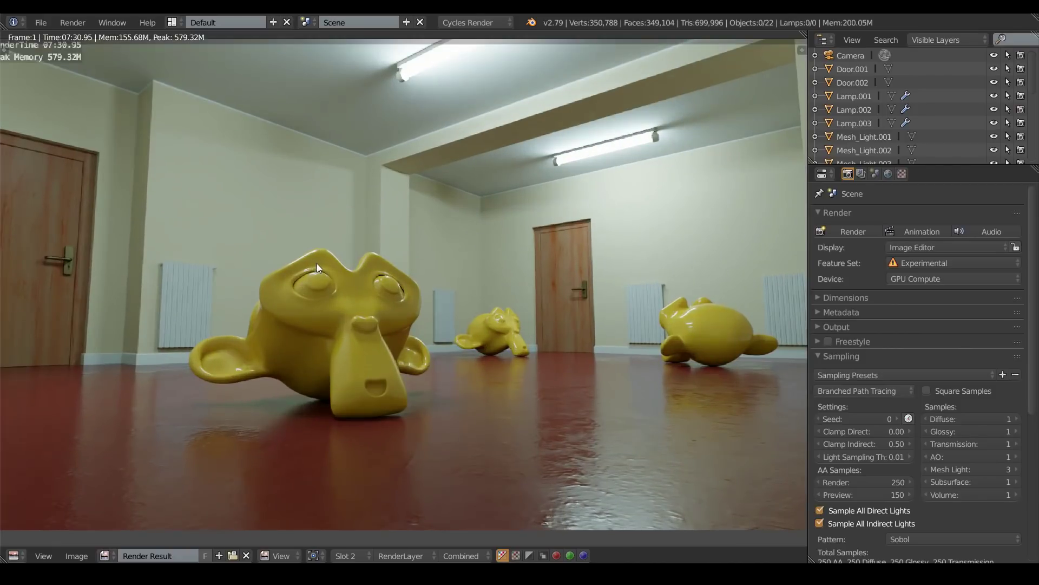
scroll(316, 263, "up", 3)
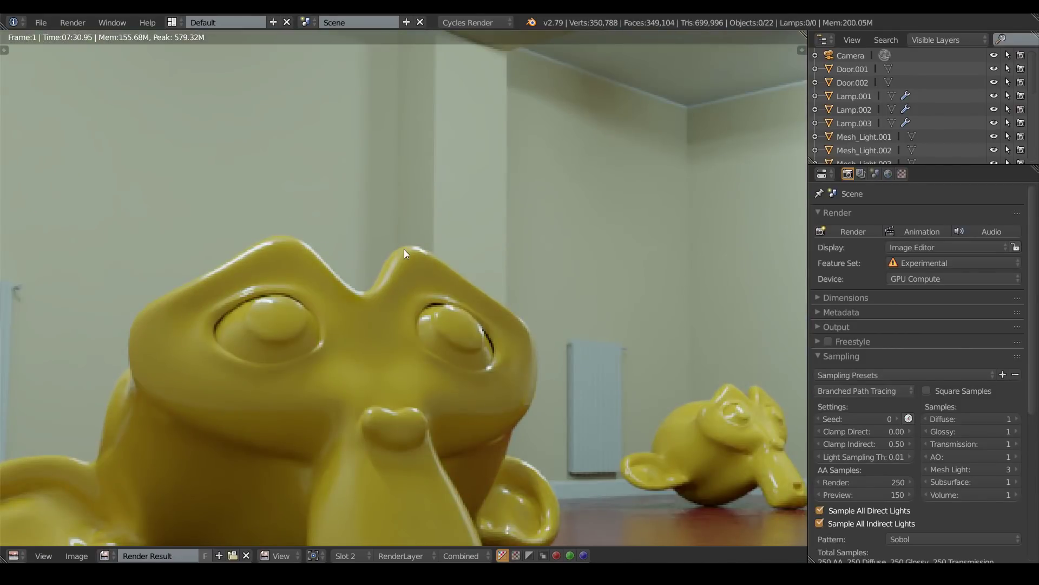
key("j")
scroll(432, 246, "down", 3)
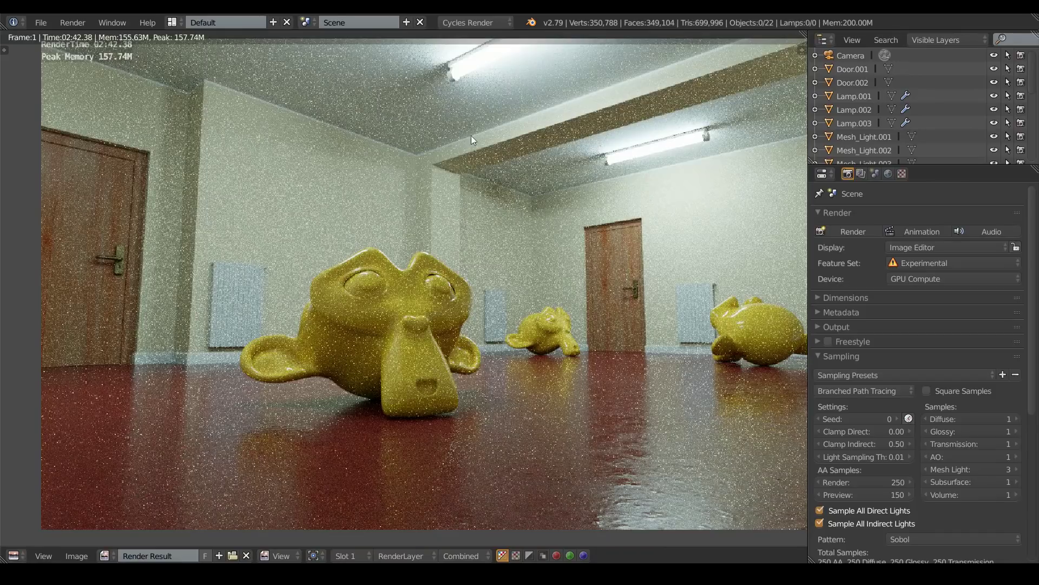
middle_click_drag(415, 170, 398, 235)
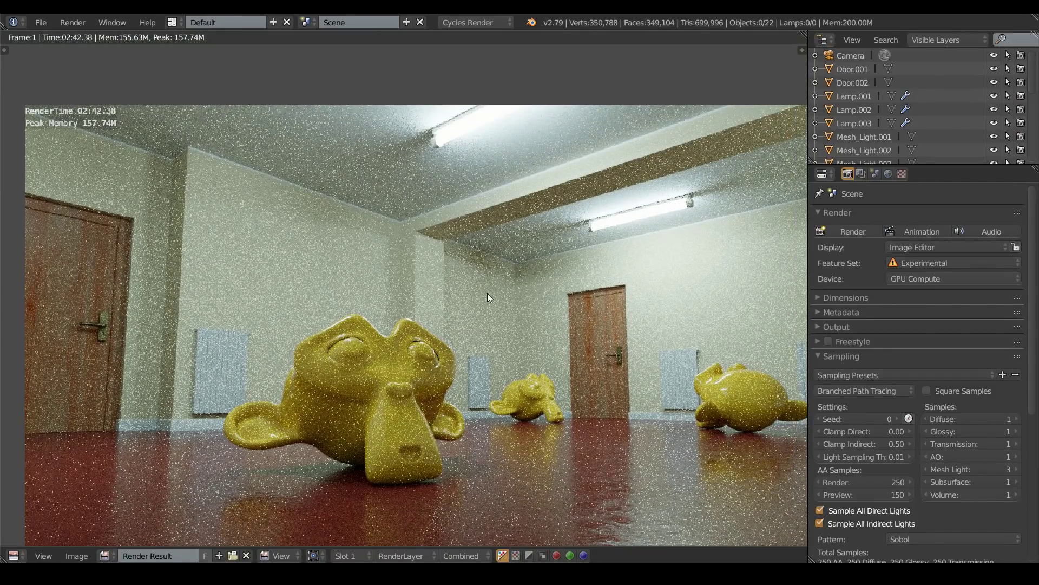
key("j")
scroll(405, 252, "down", 1)
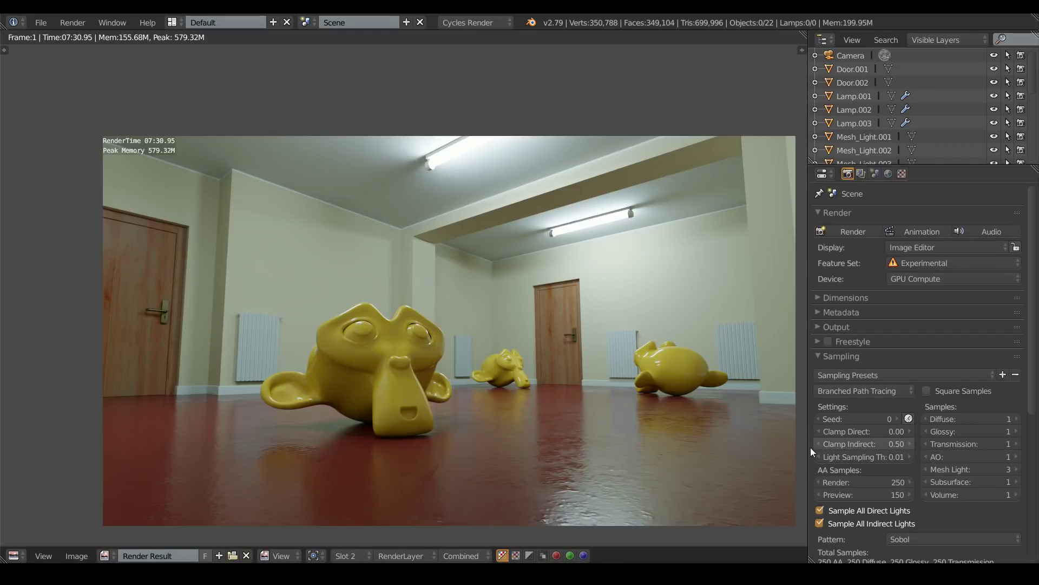
middle_click_drag(481, 371, 456, 339)
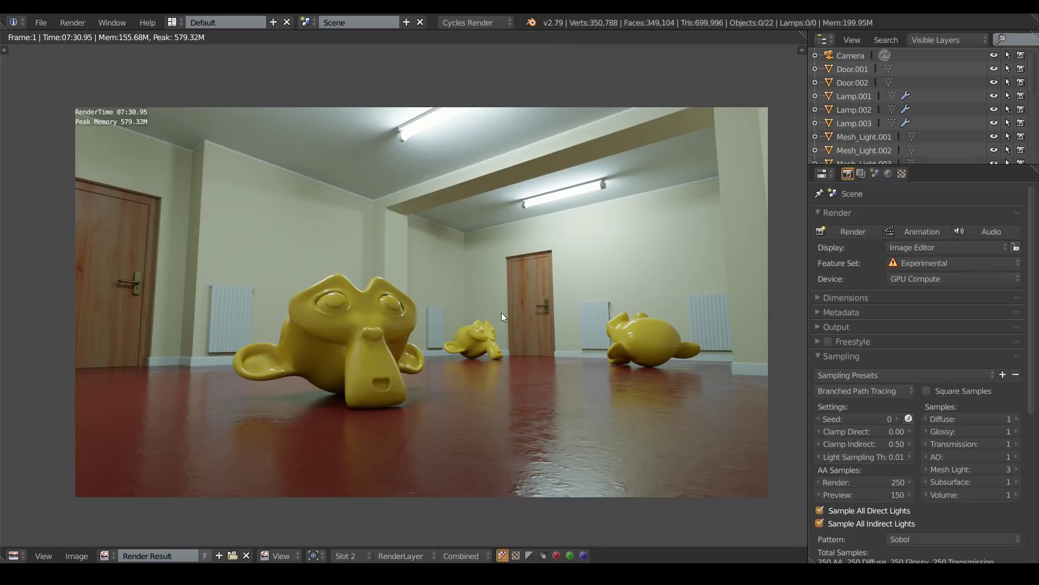
middle_click_drag(501, 312, 498, 320)
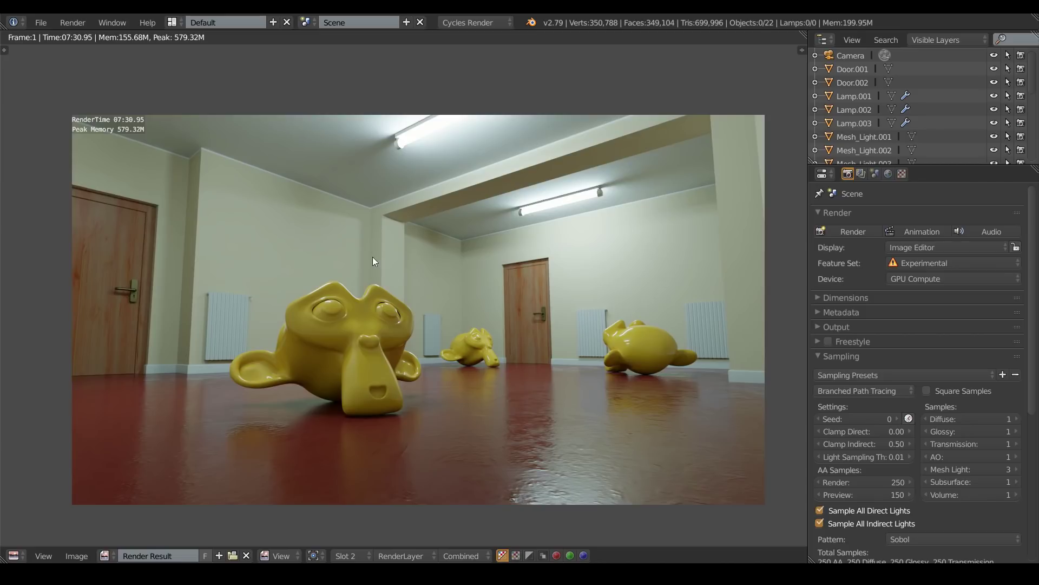
middle_click_drag(371, 255, 358, 240)
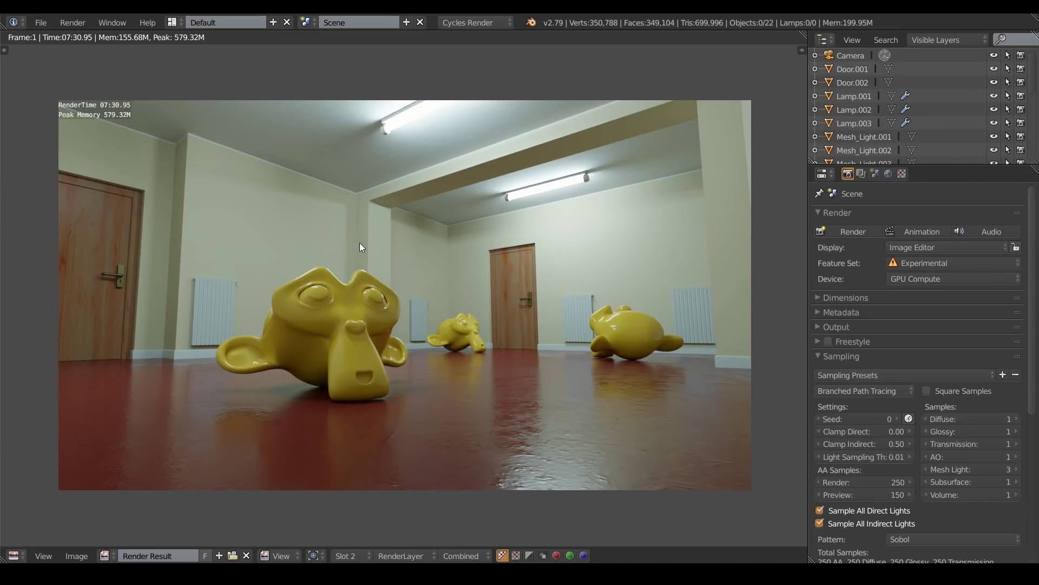